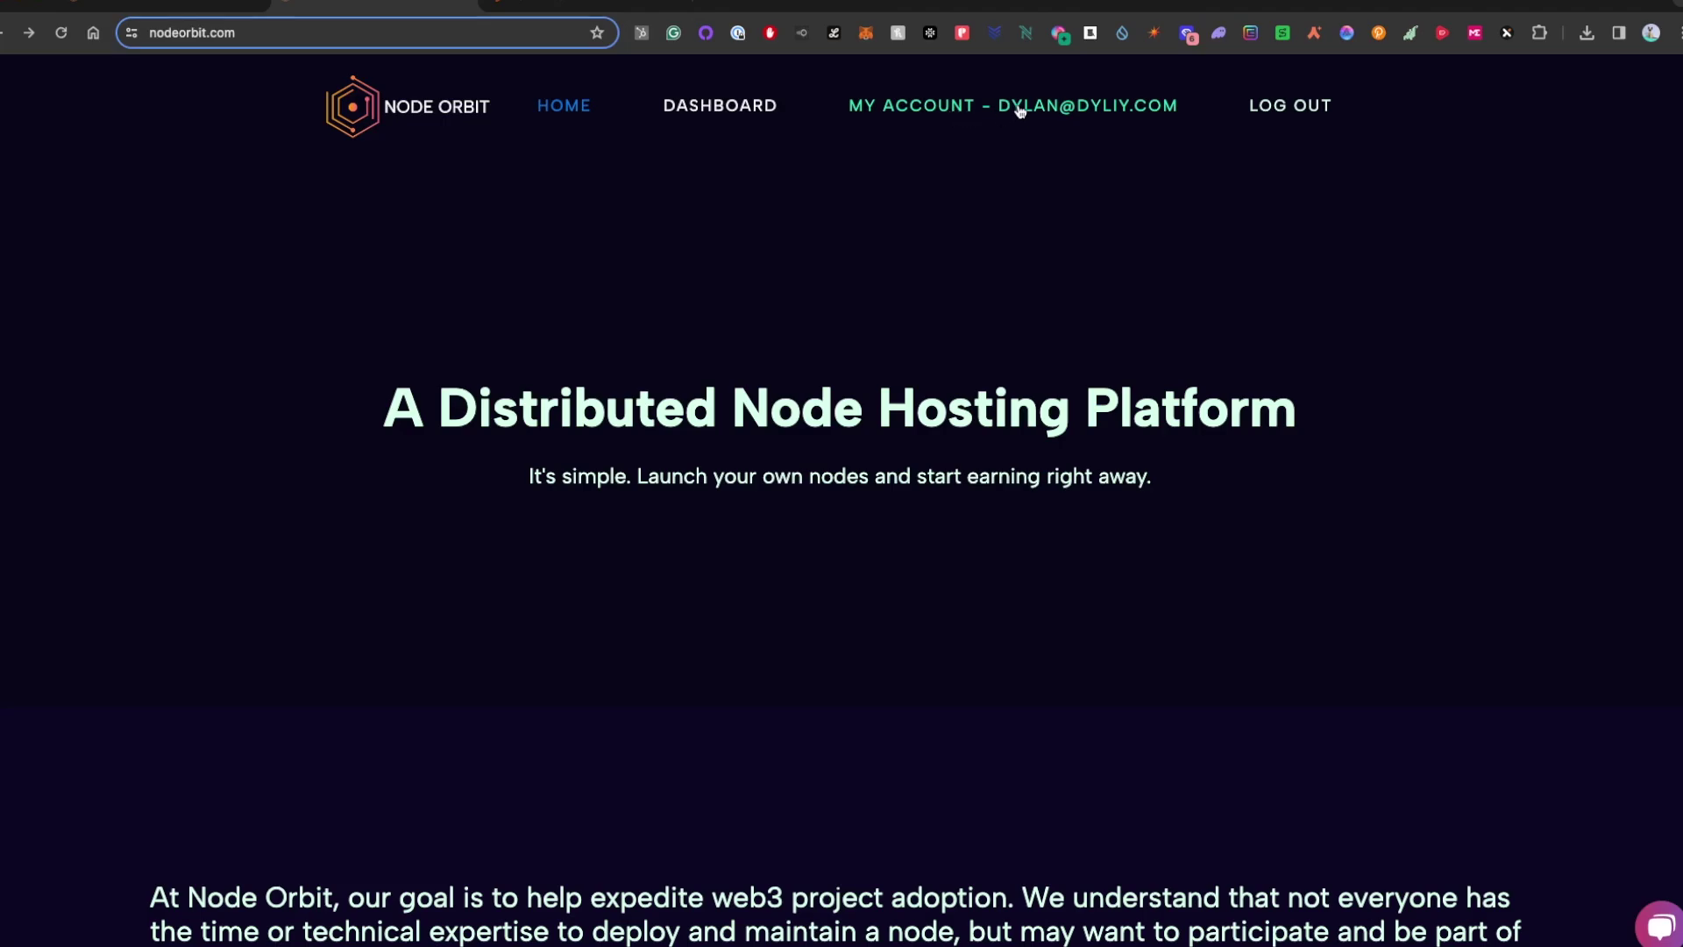
# Buy the Streamr node plan through to payment, then open the new node's Actions menu.
pyautogui.scroll(-15, 879, 268)
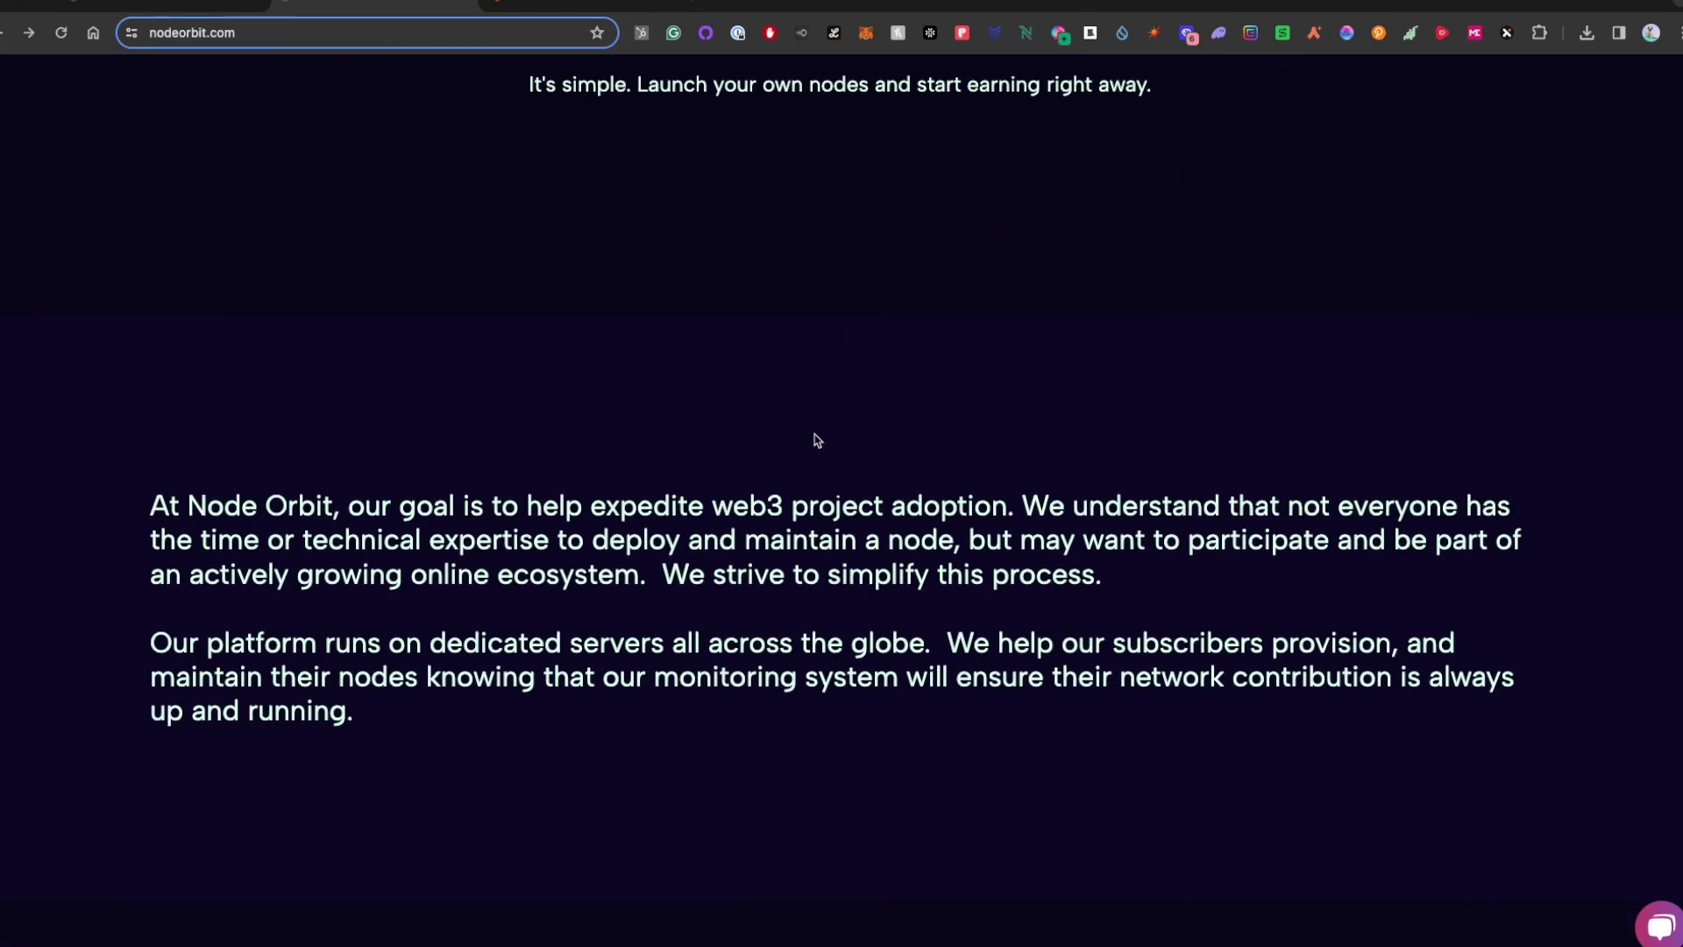
pyautogui.scroll(-18, 817, 440)
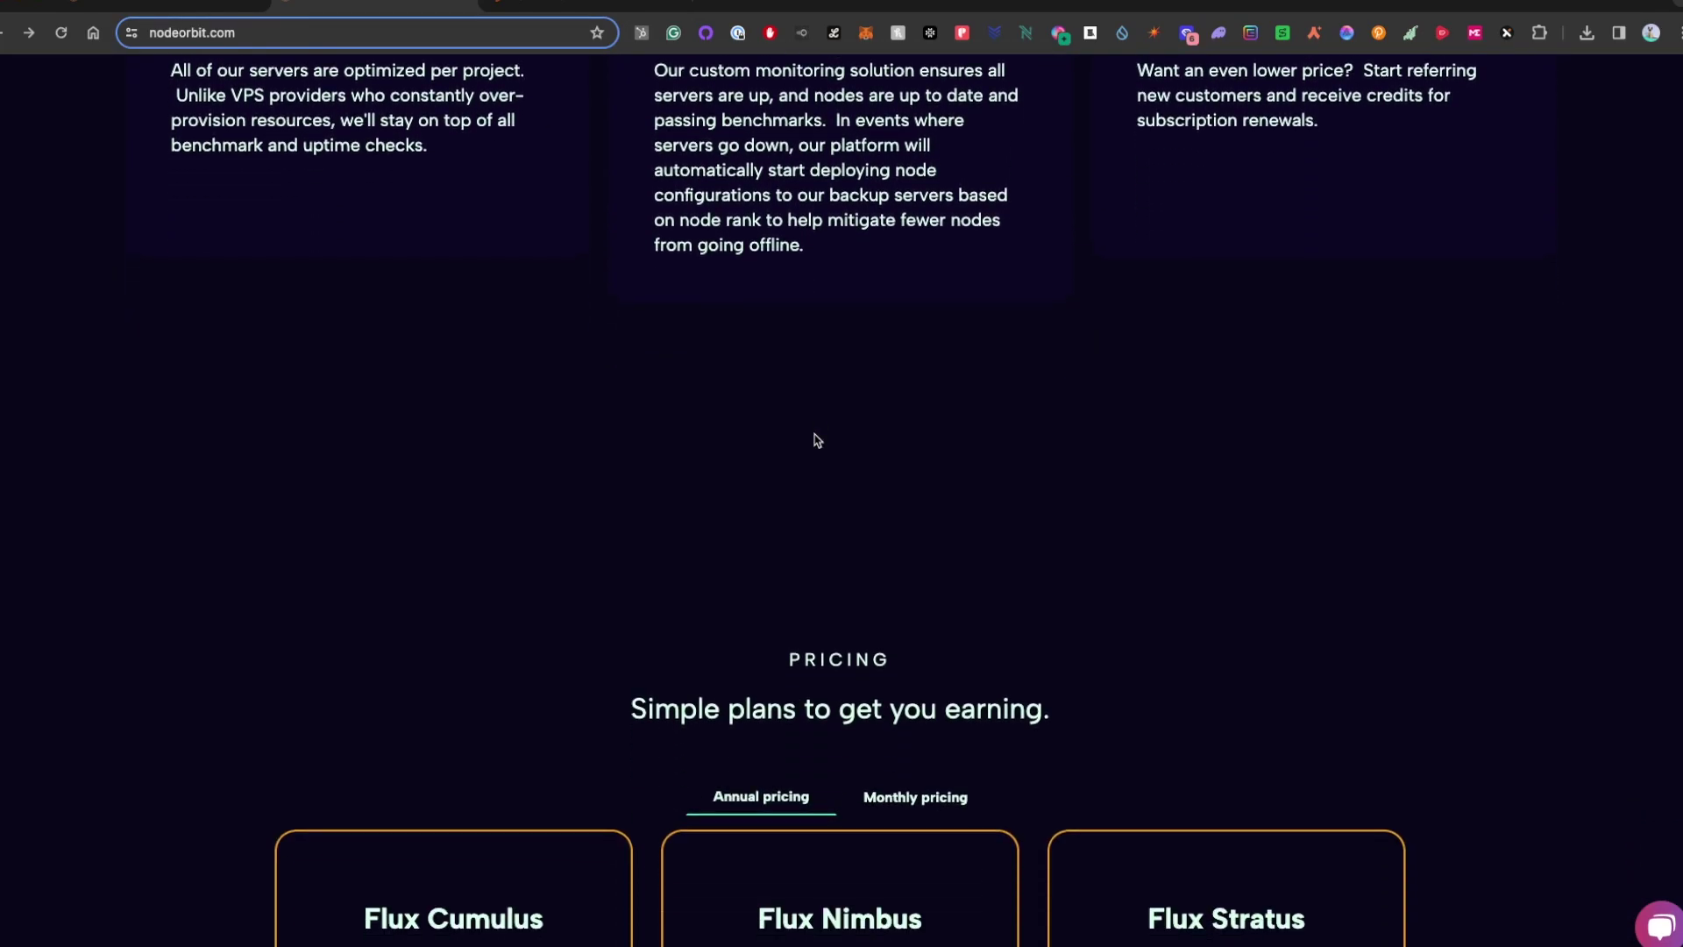
pyautogui.scroll(-3, 815, 434)
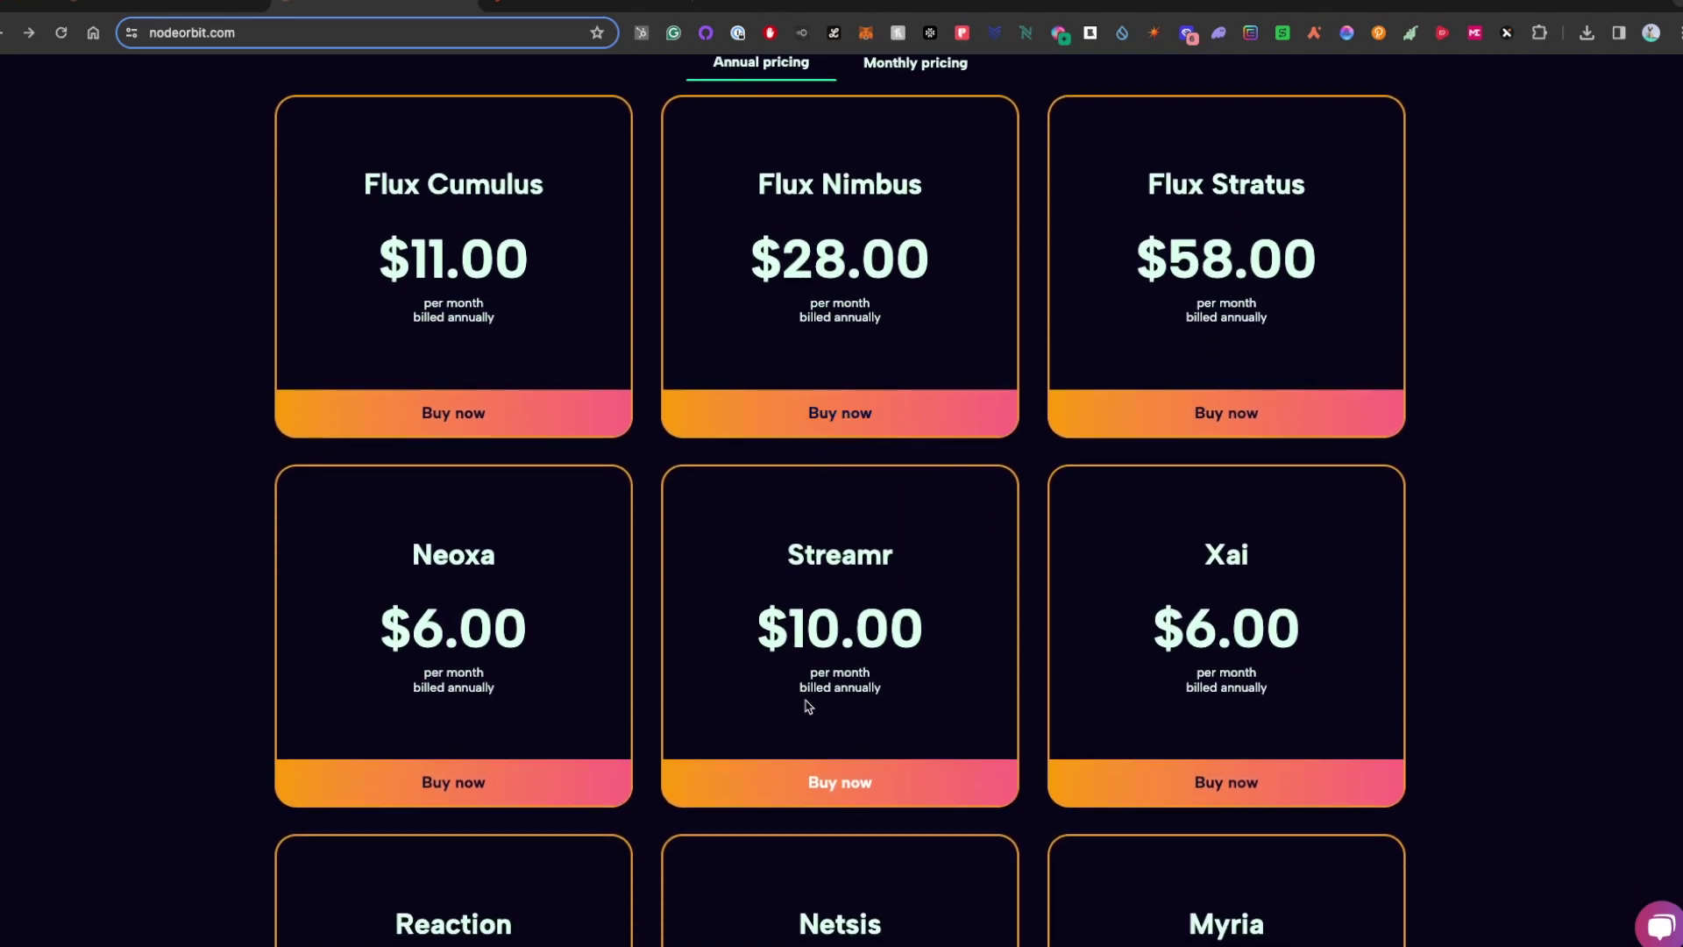
pyautogui.click(841, 777)
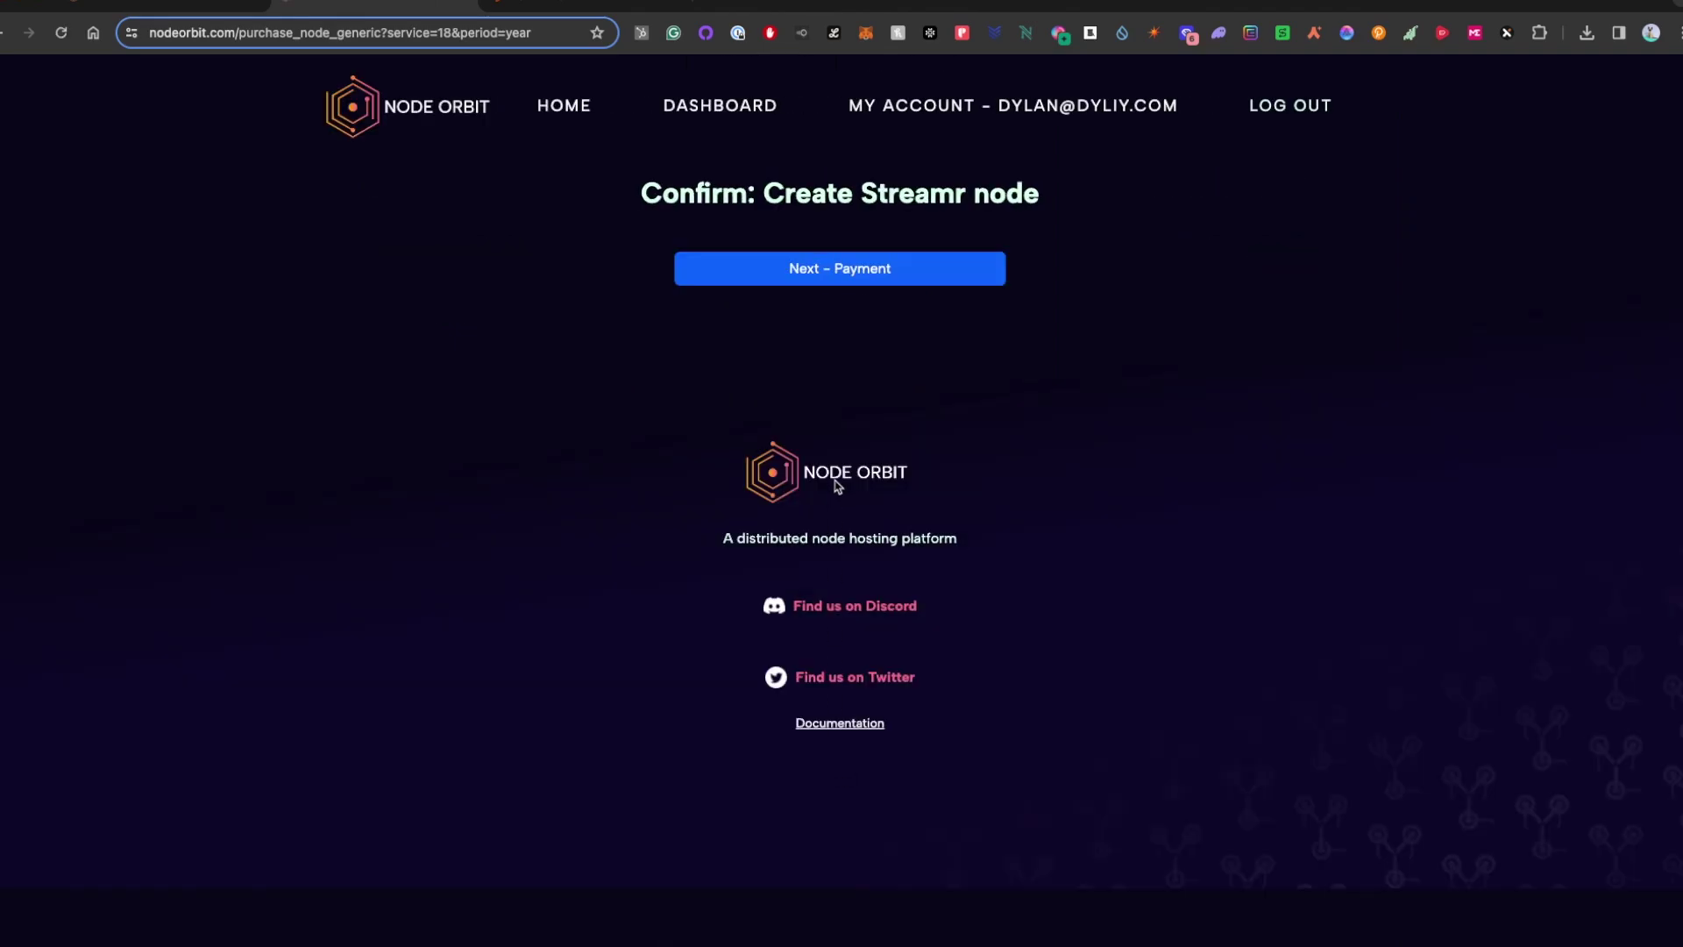
pyautogui.click(844, 268)
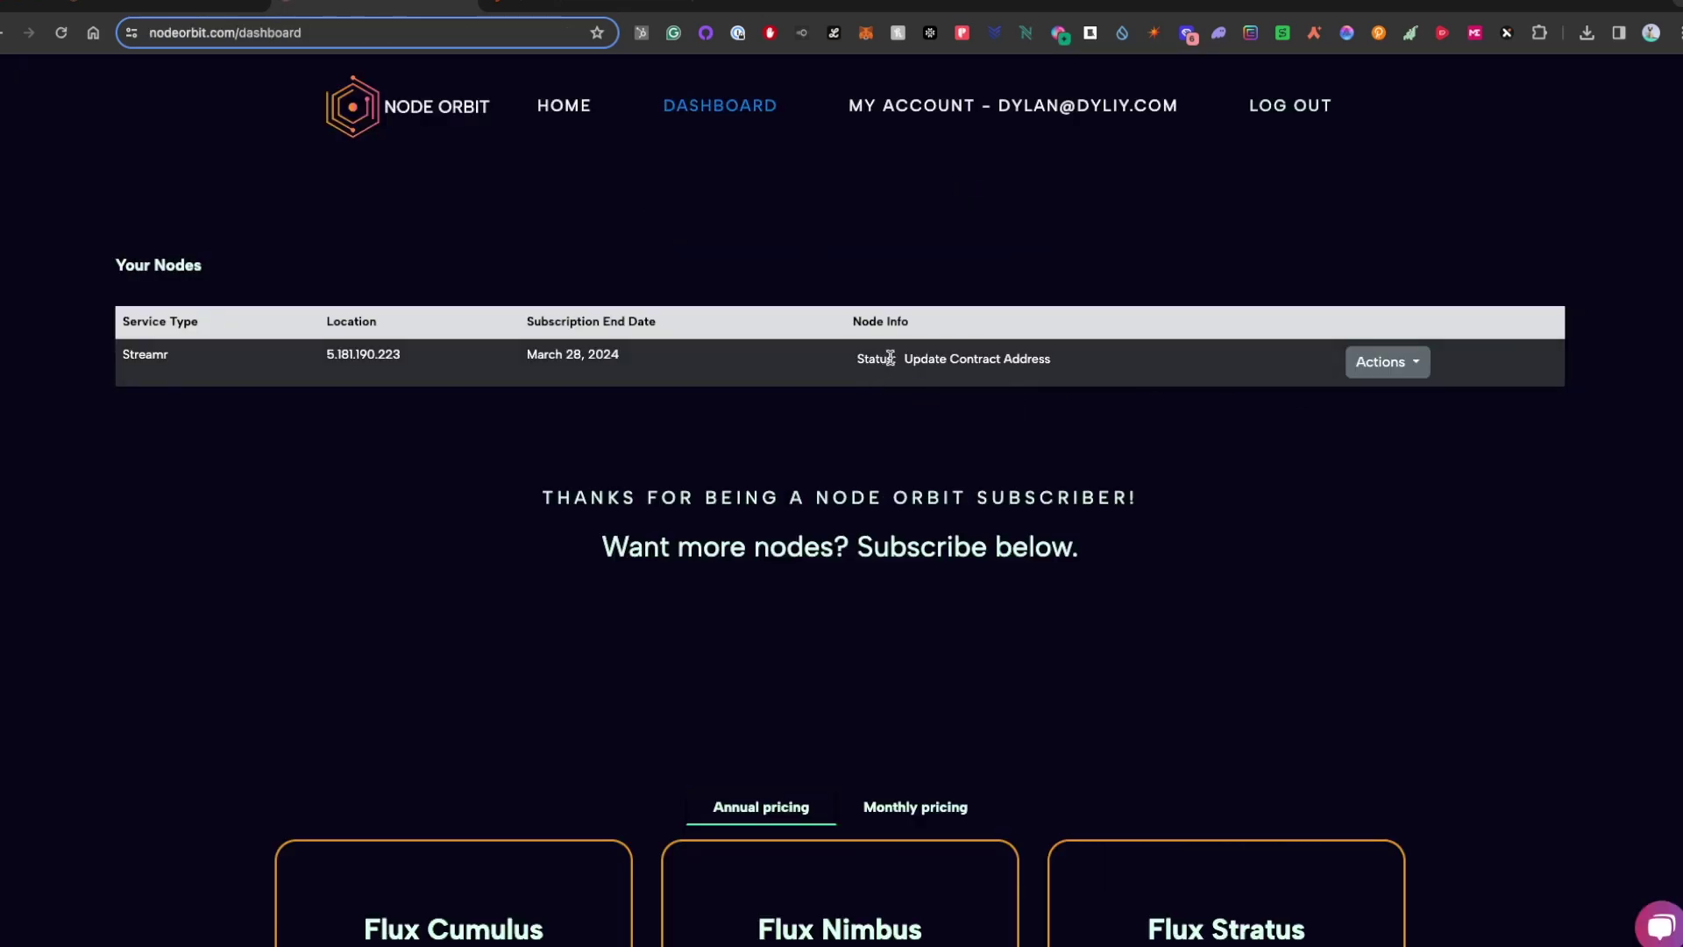
pyautogui.click(1383, 366)
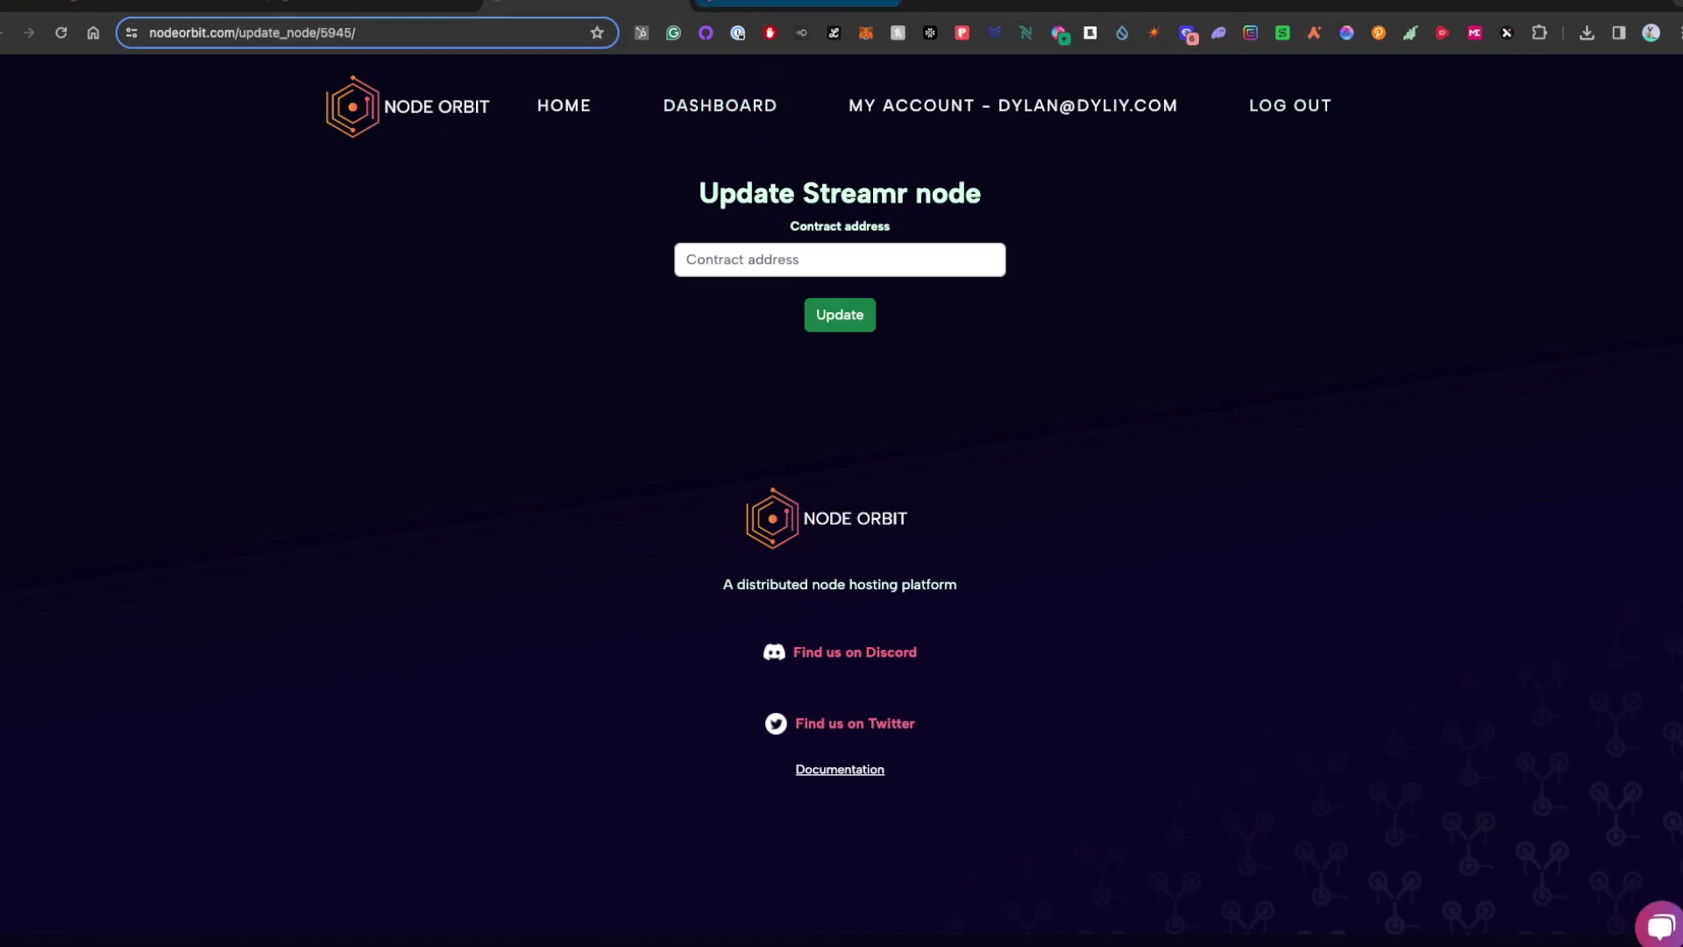
# Copy the operator's contract address from Streamr Hub into the node's Contract address and update.
pyautogui.click(771, 3)
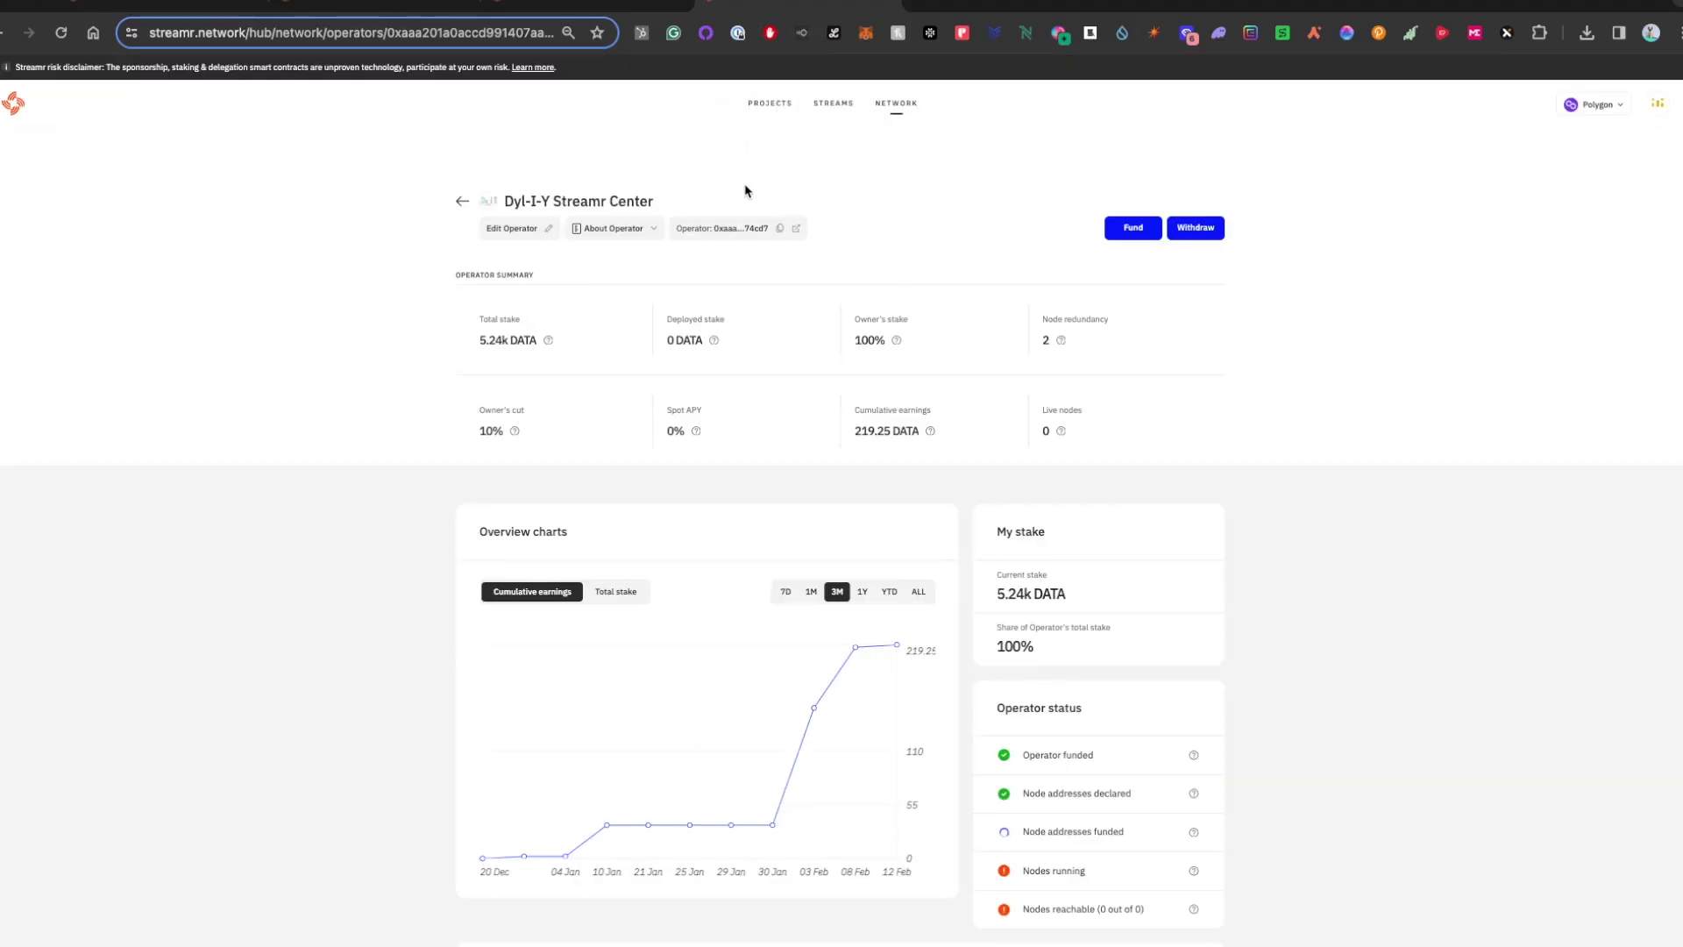
pyautogui.click(776, 230)
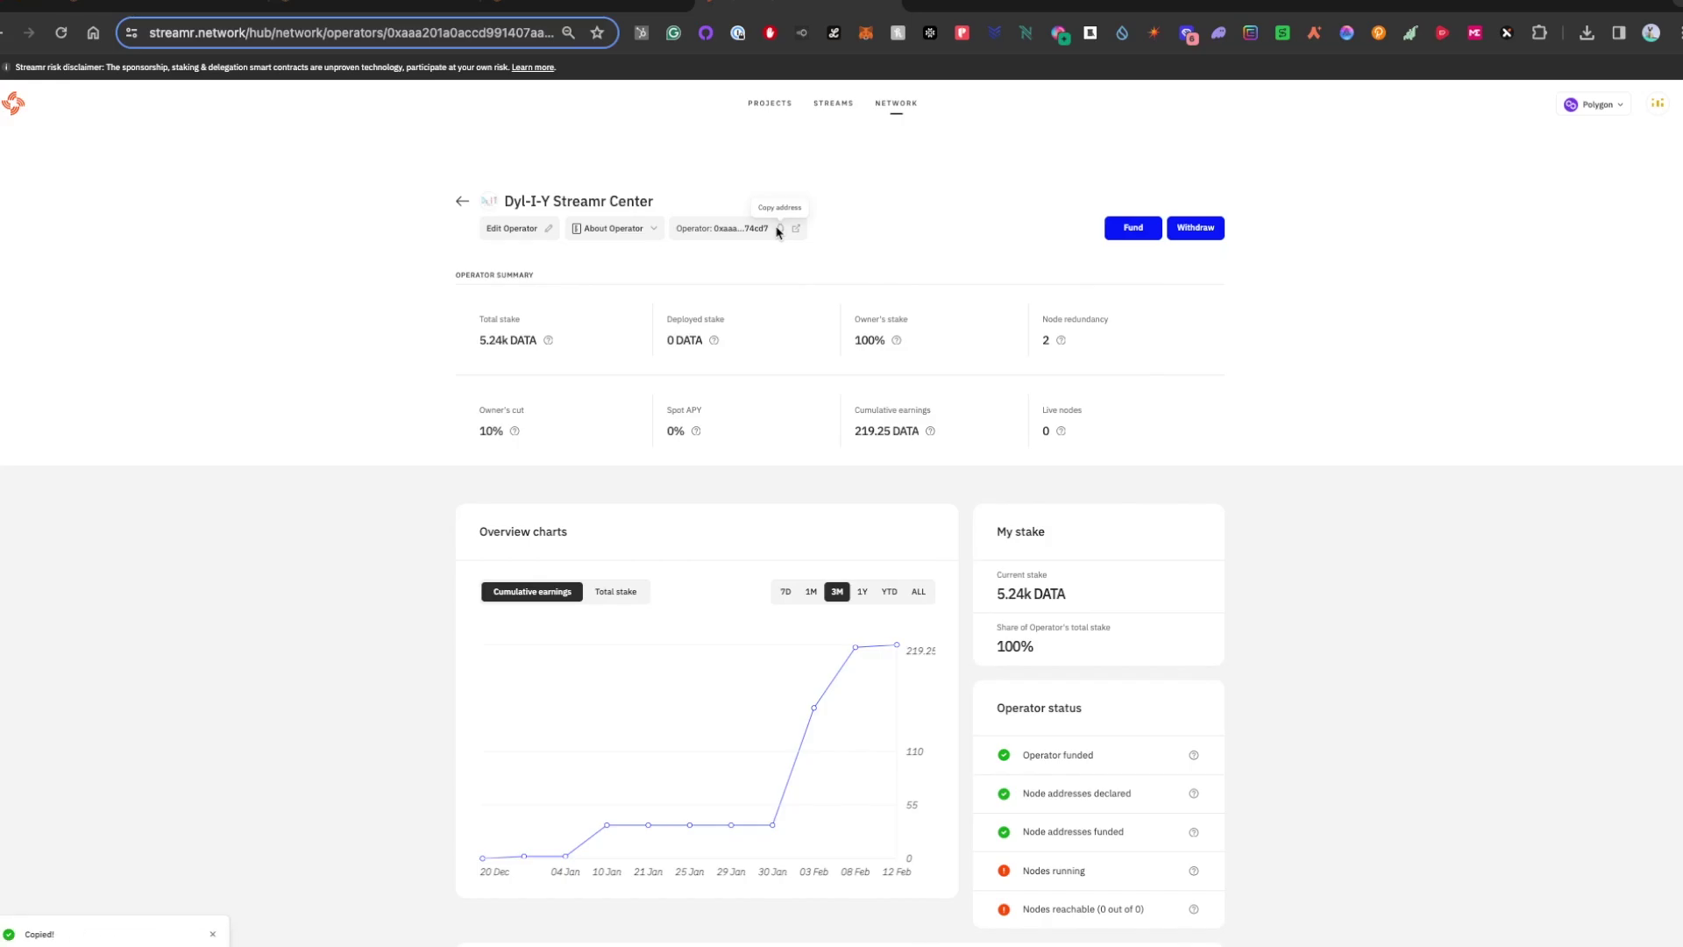
pyautogui.click(600, 5)
pyautogui.click(778, 264)
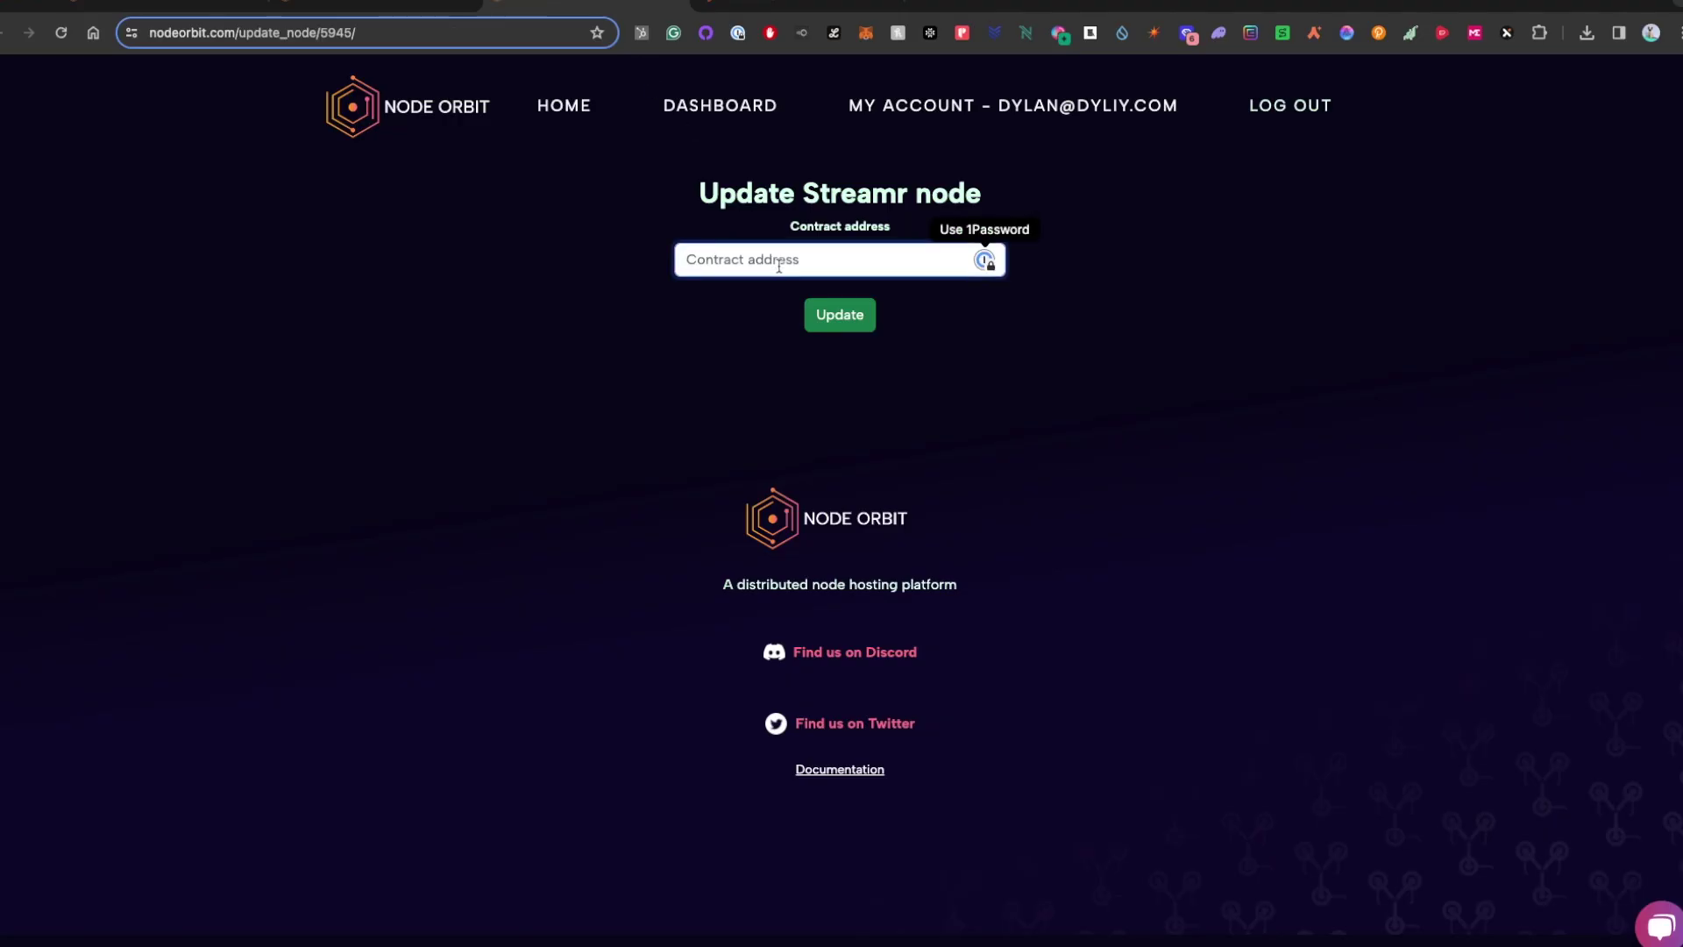
pyautogui.press('super+v')
pyautogui.click(827, 321)
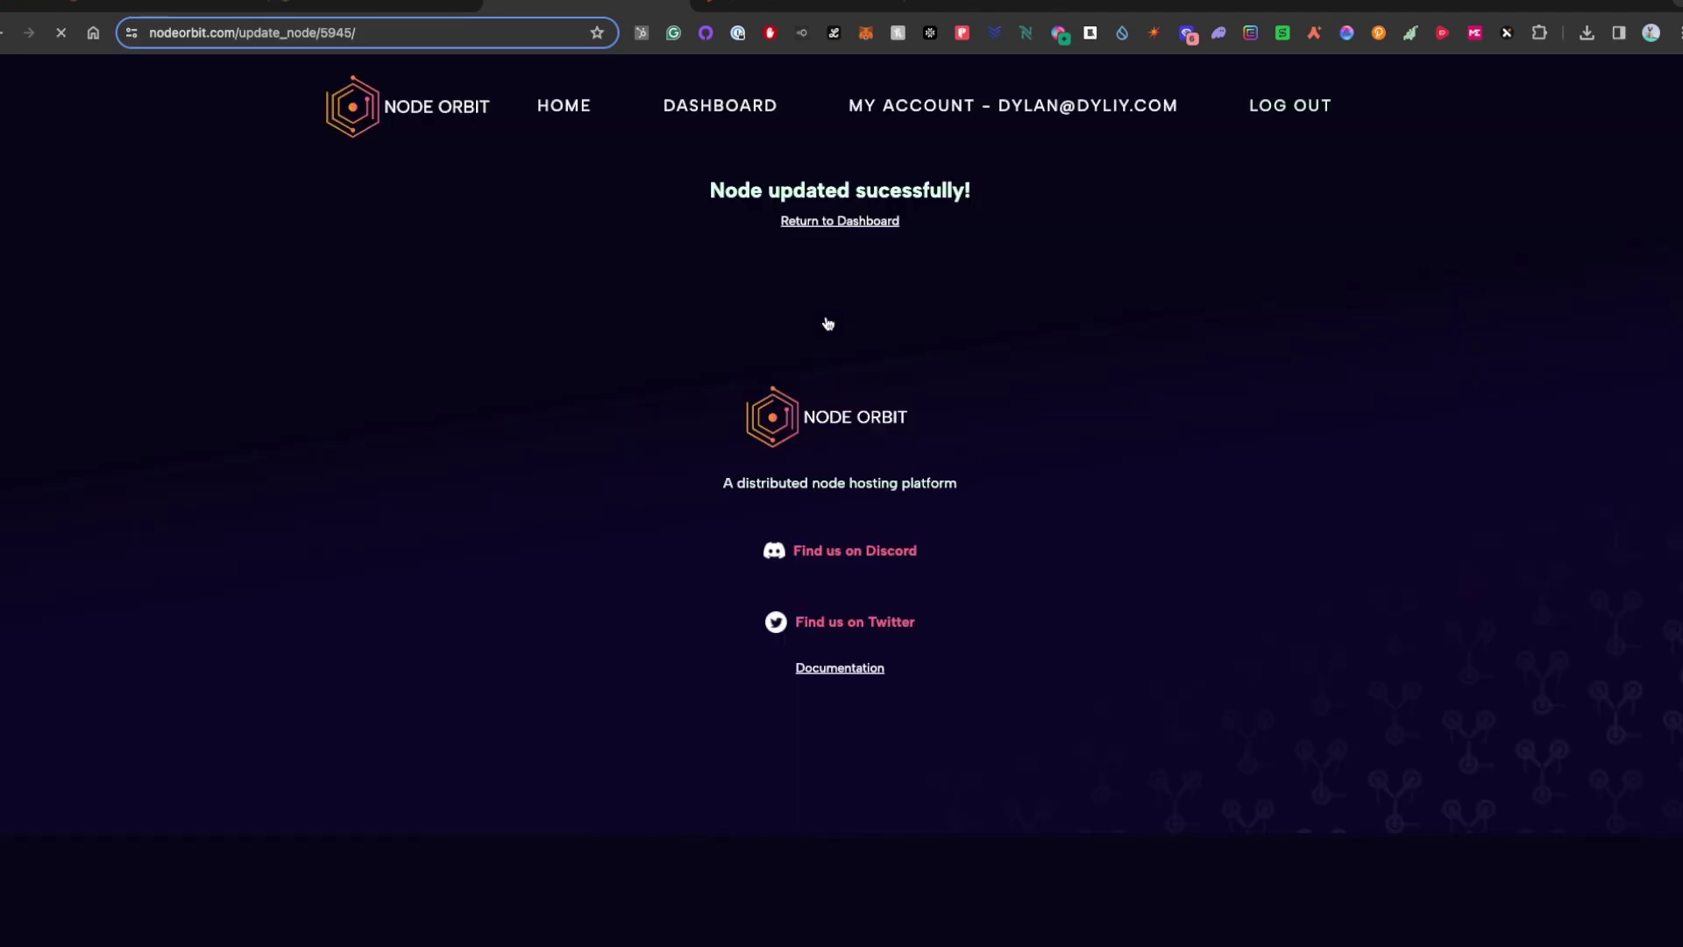
# Back on the Node Orbit dashboard, copy the node address for Streamr Hub.
pyautogui.click(826, 224)
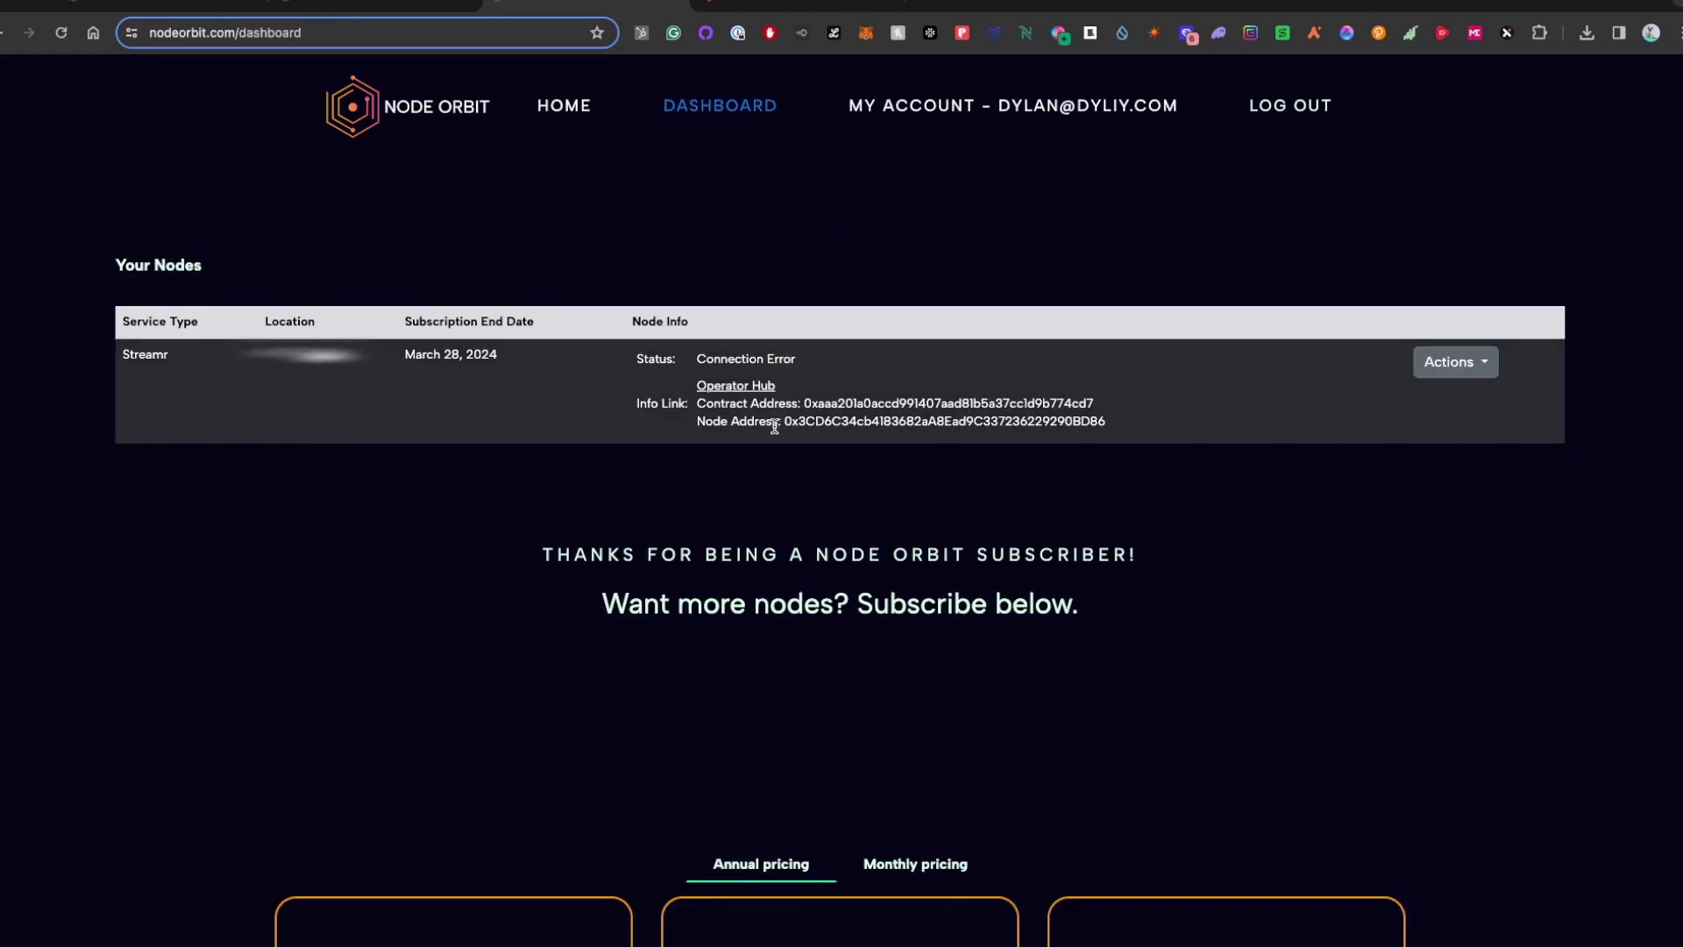
pyautogui.moveTo(785, 421); pyautogui.dragTo(1109, 435)
pyautogui.press('super+c')
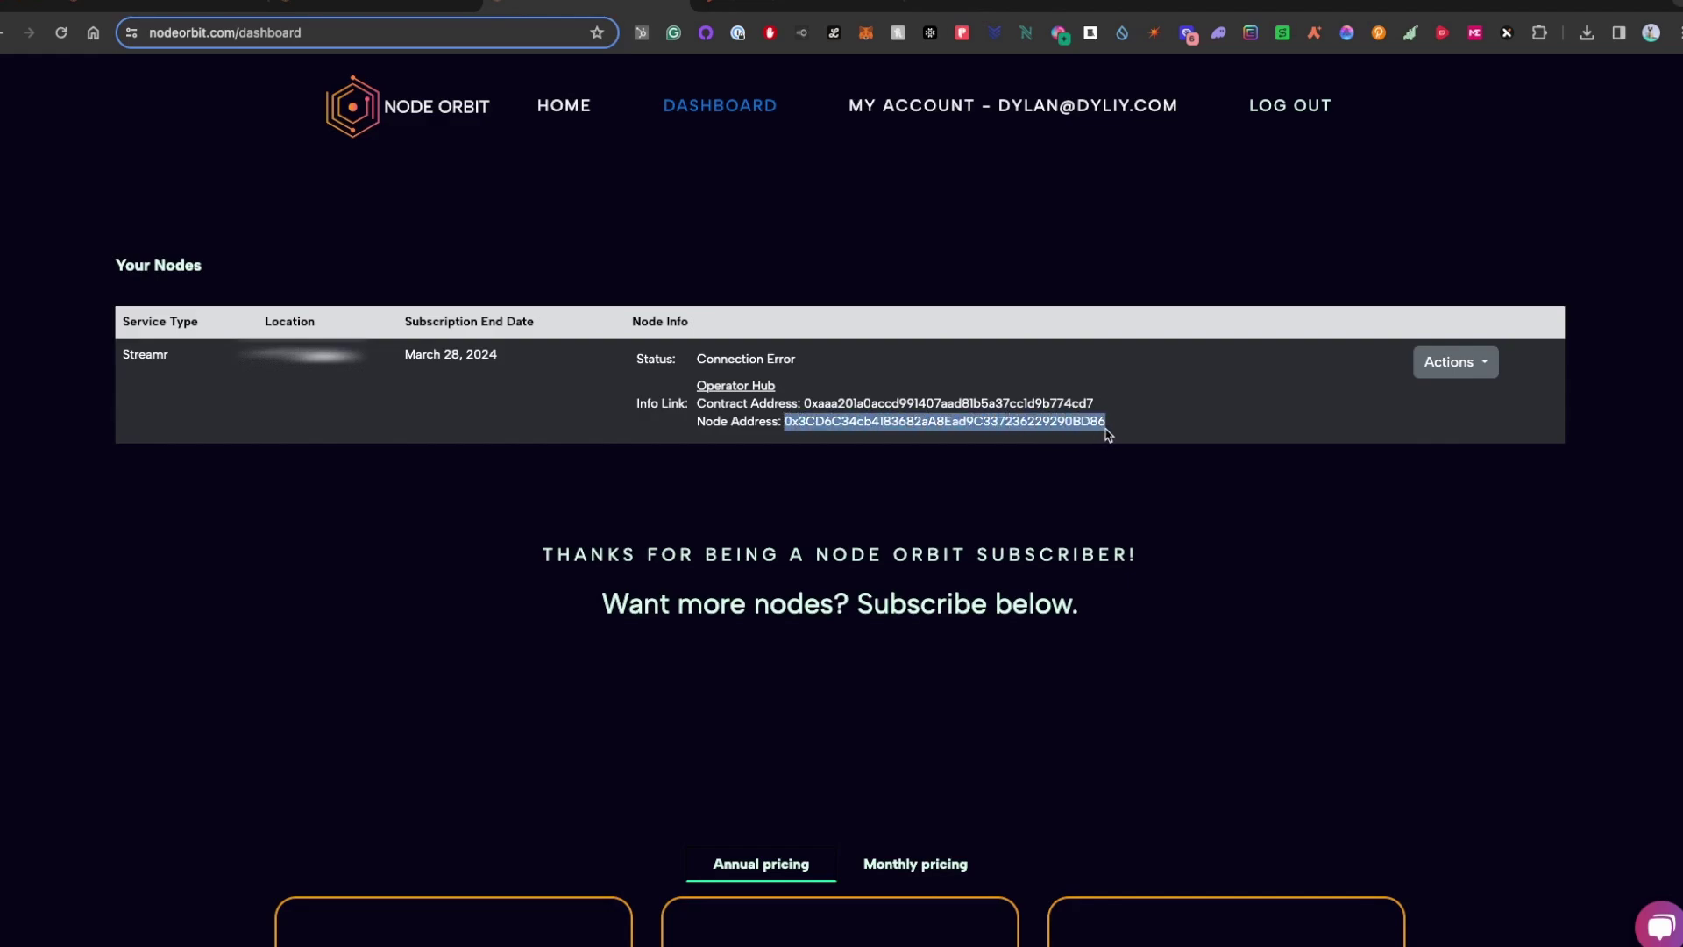
pyautogui.click(754, 9)
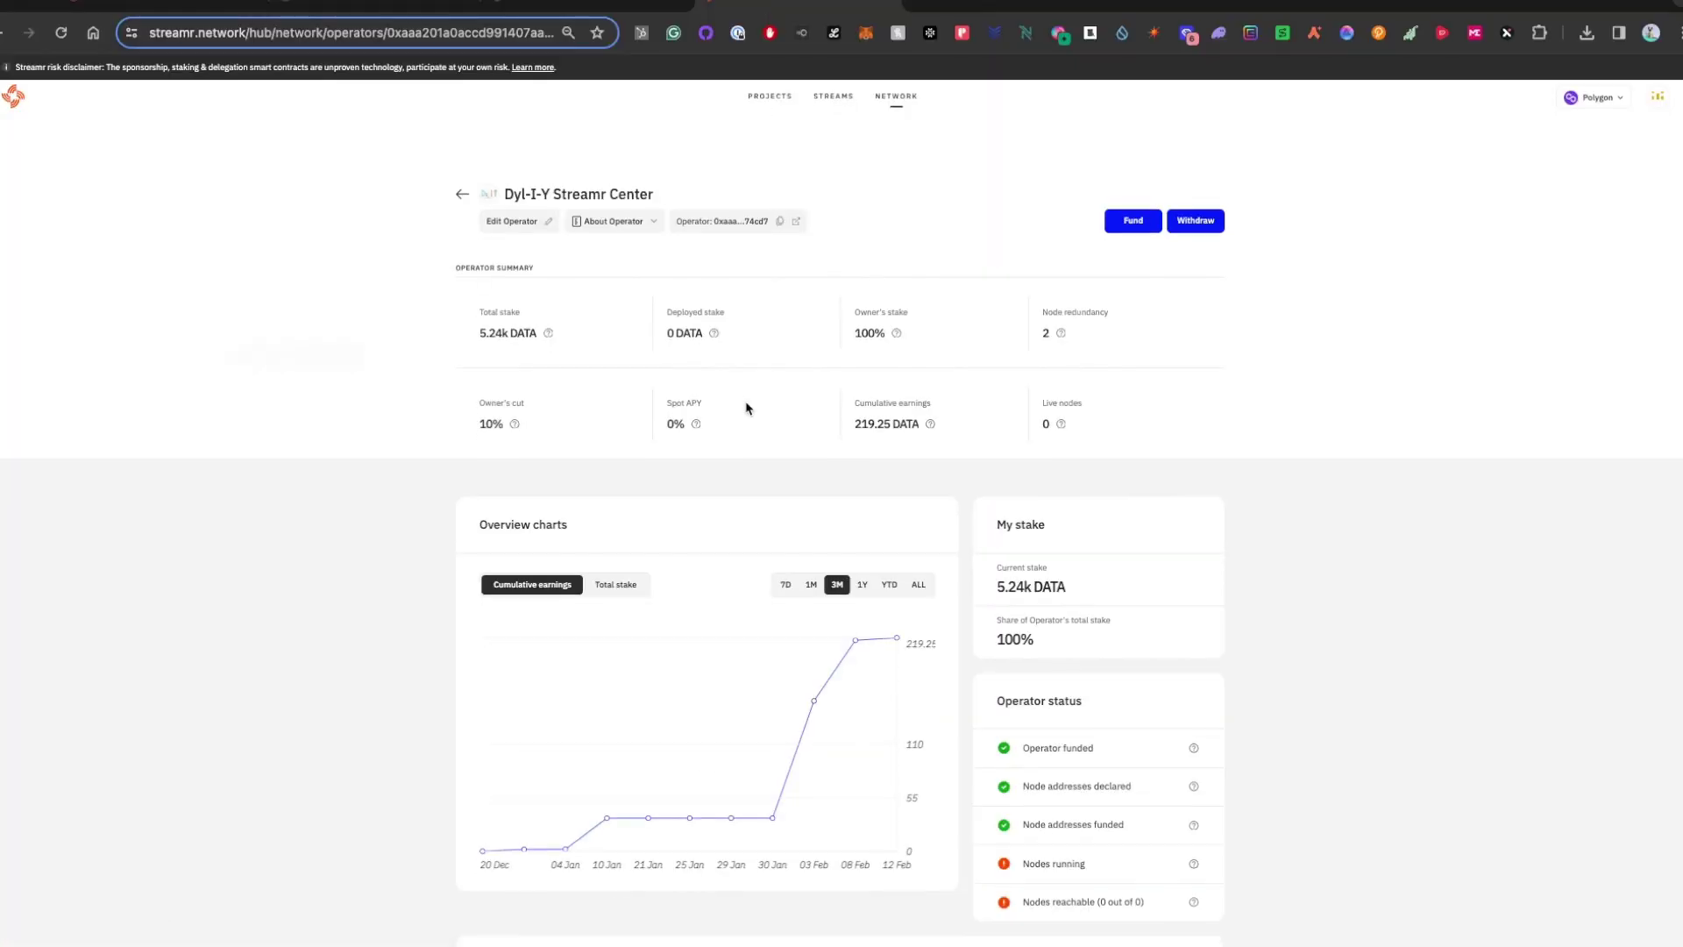
# Add the copied node address to the operator's node addresses and save the list.
pyautogui.scroll(-20, 746, 407)
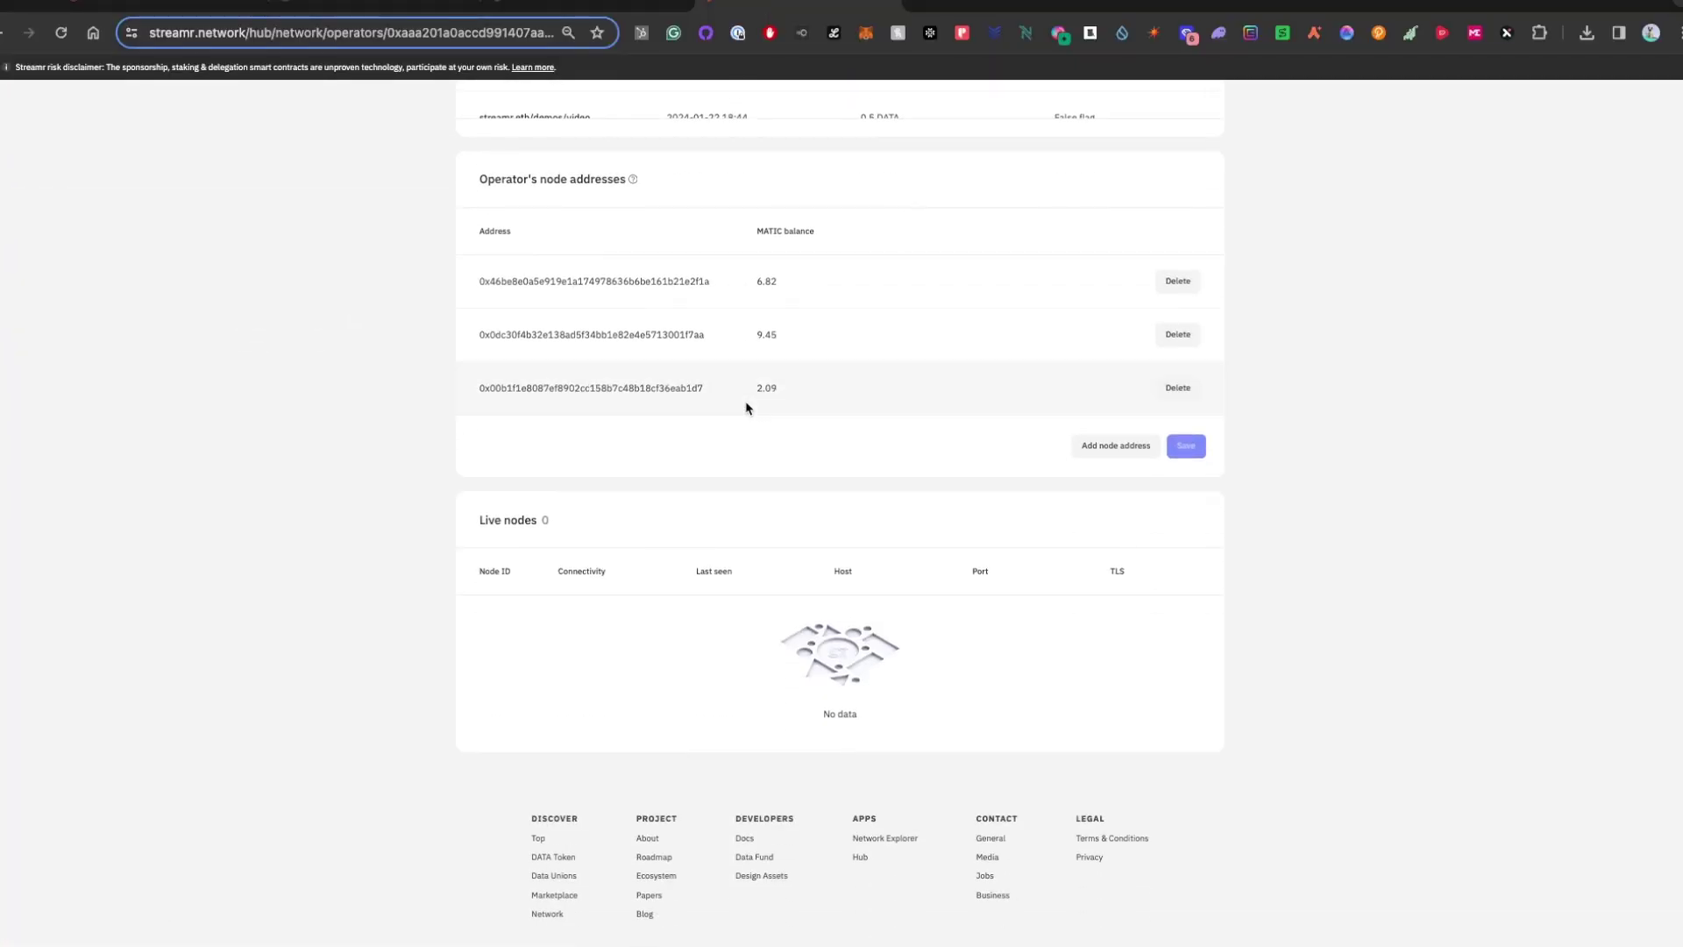
pyautogui.click(1116, 445)
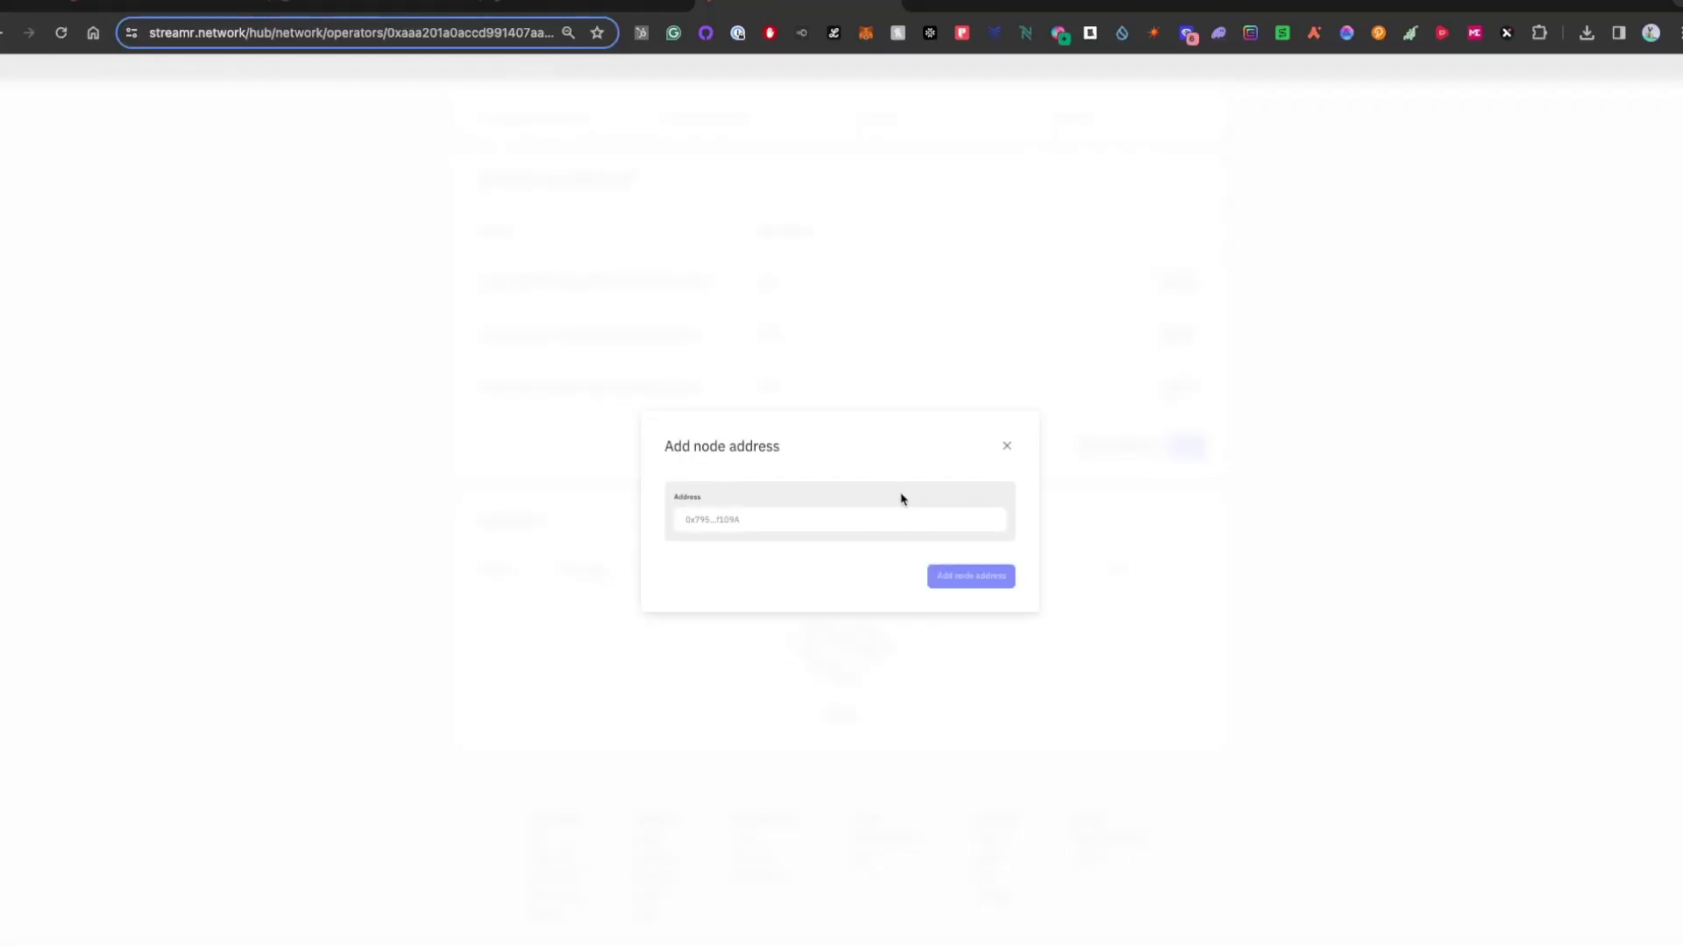
pyautogui.press('super+v')
pyautogui.click(965, 578)
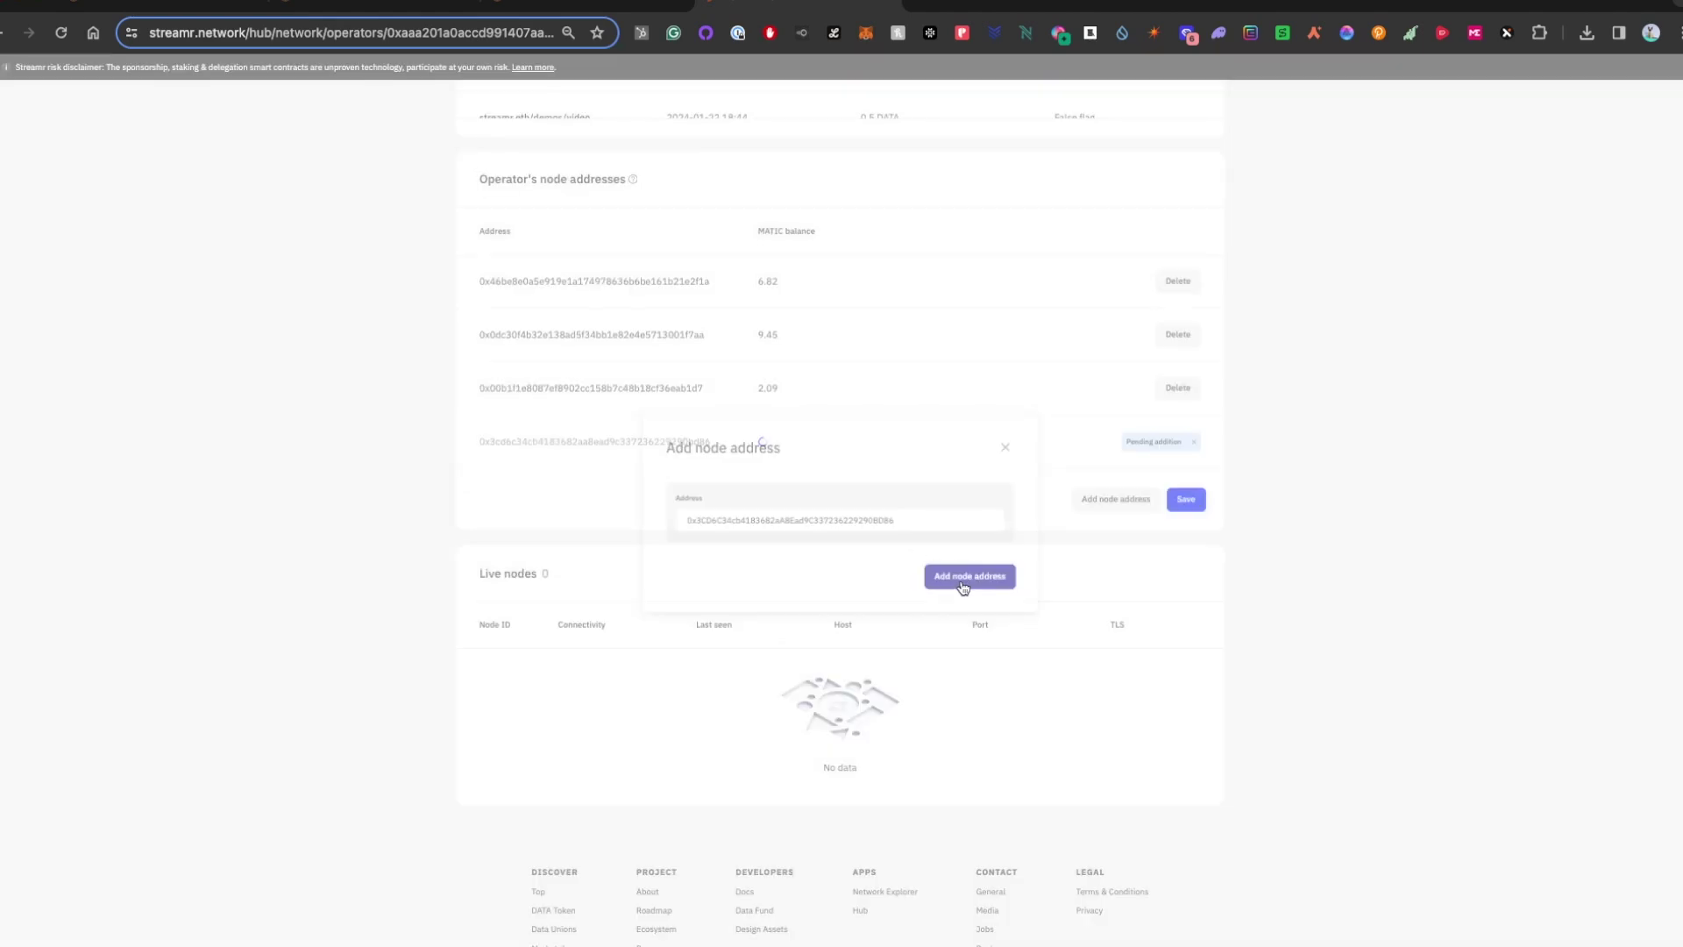
pyautogui.click(1186, 500)
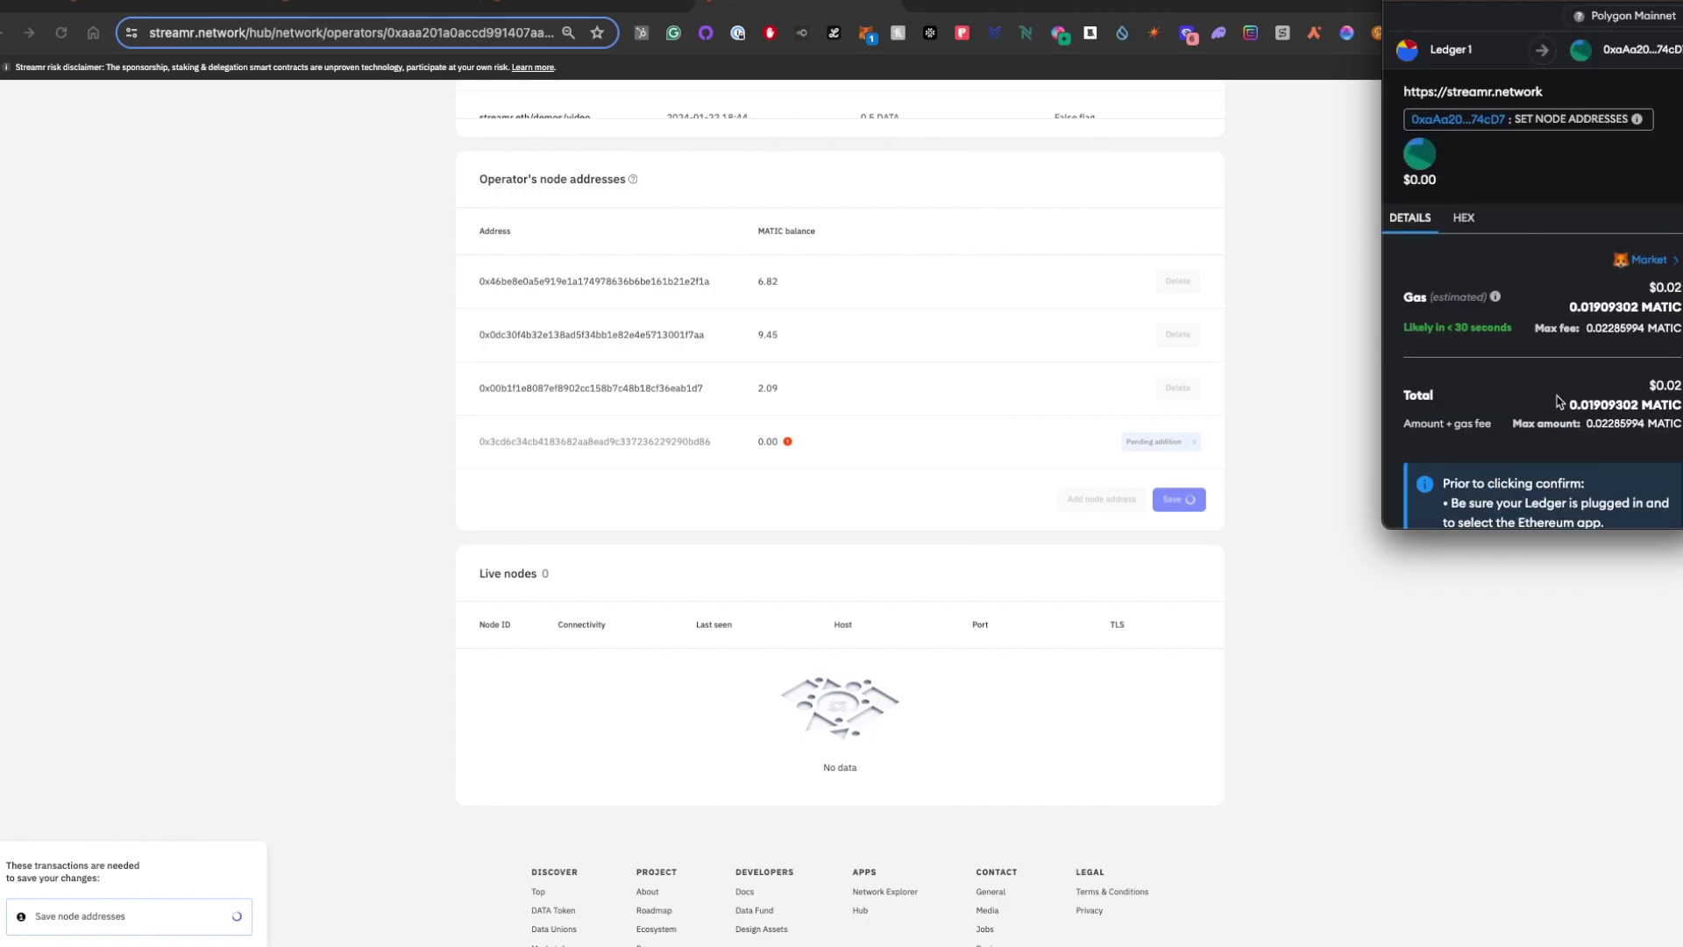
pyautogui.scroll(-3, 1609, 491)
# Approve the save node addresses transaction on the hardware wallet.
pyautogui.click(1609, 491)
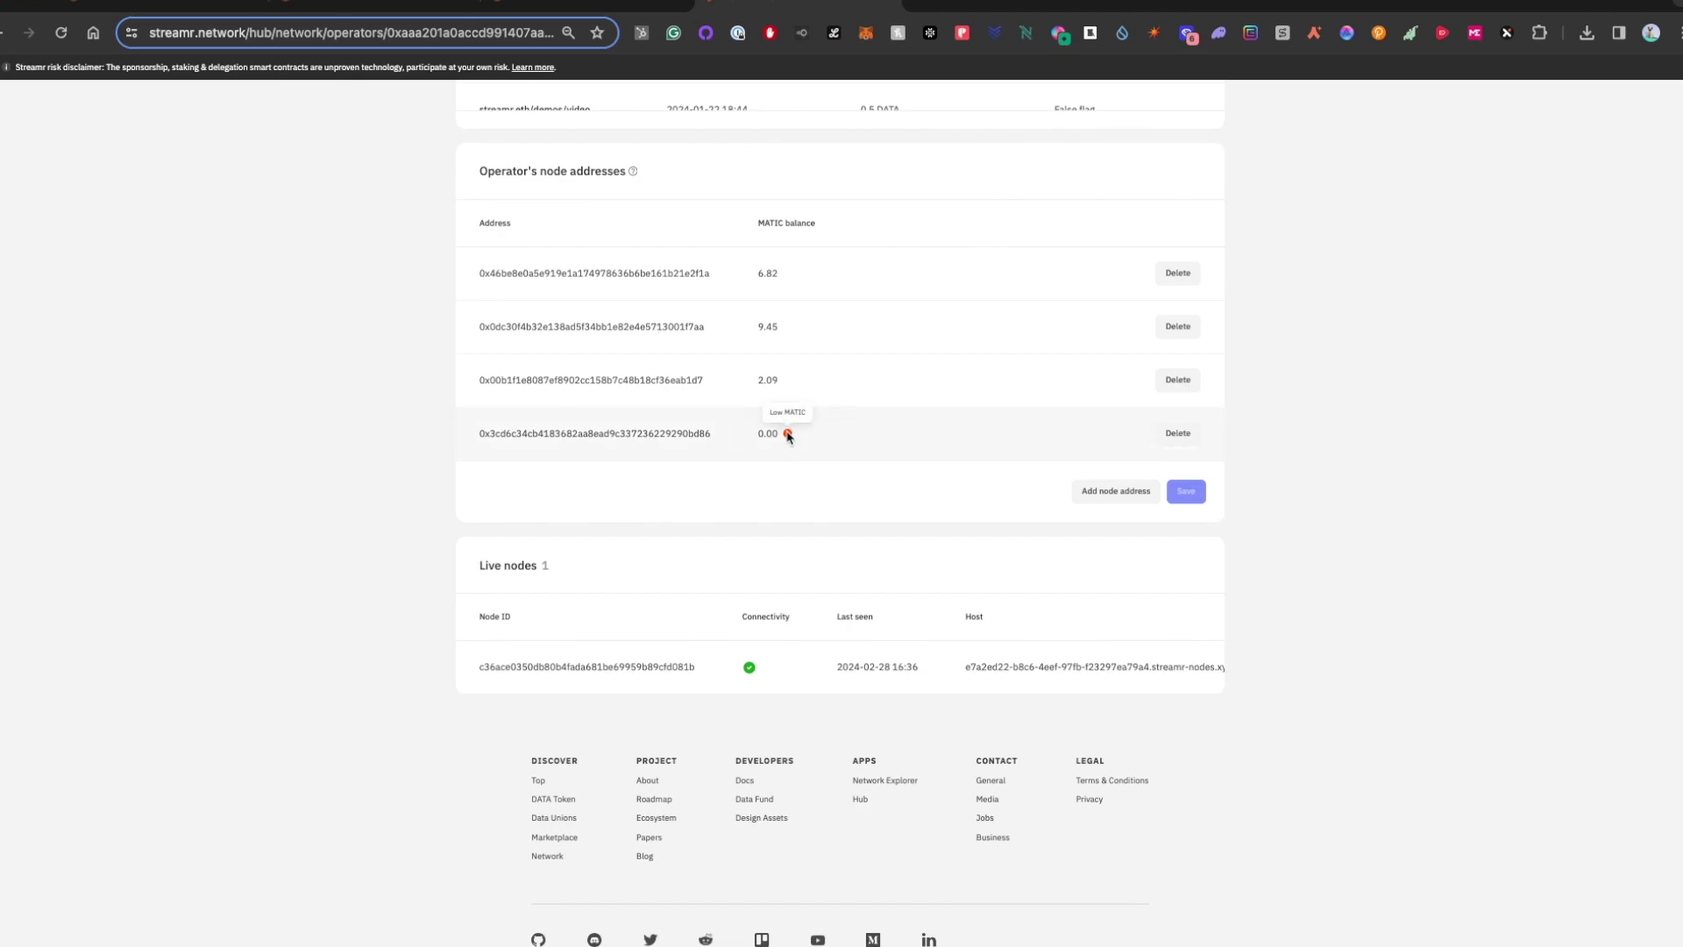
# Send 4 MATIC from MetaMask to the new node address and close the wallet popup.
pyautogui.moveTo(714, 435); pyautogui.dragTo(480, 434)
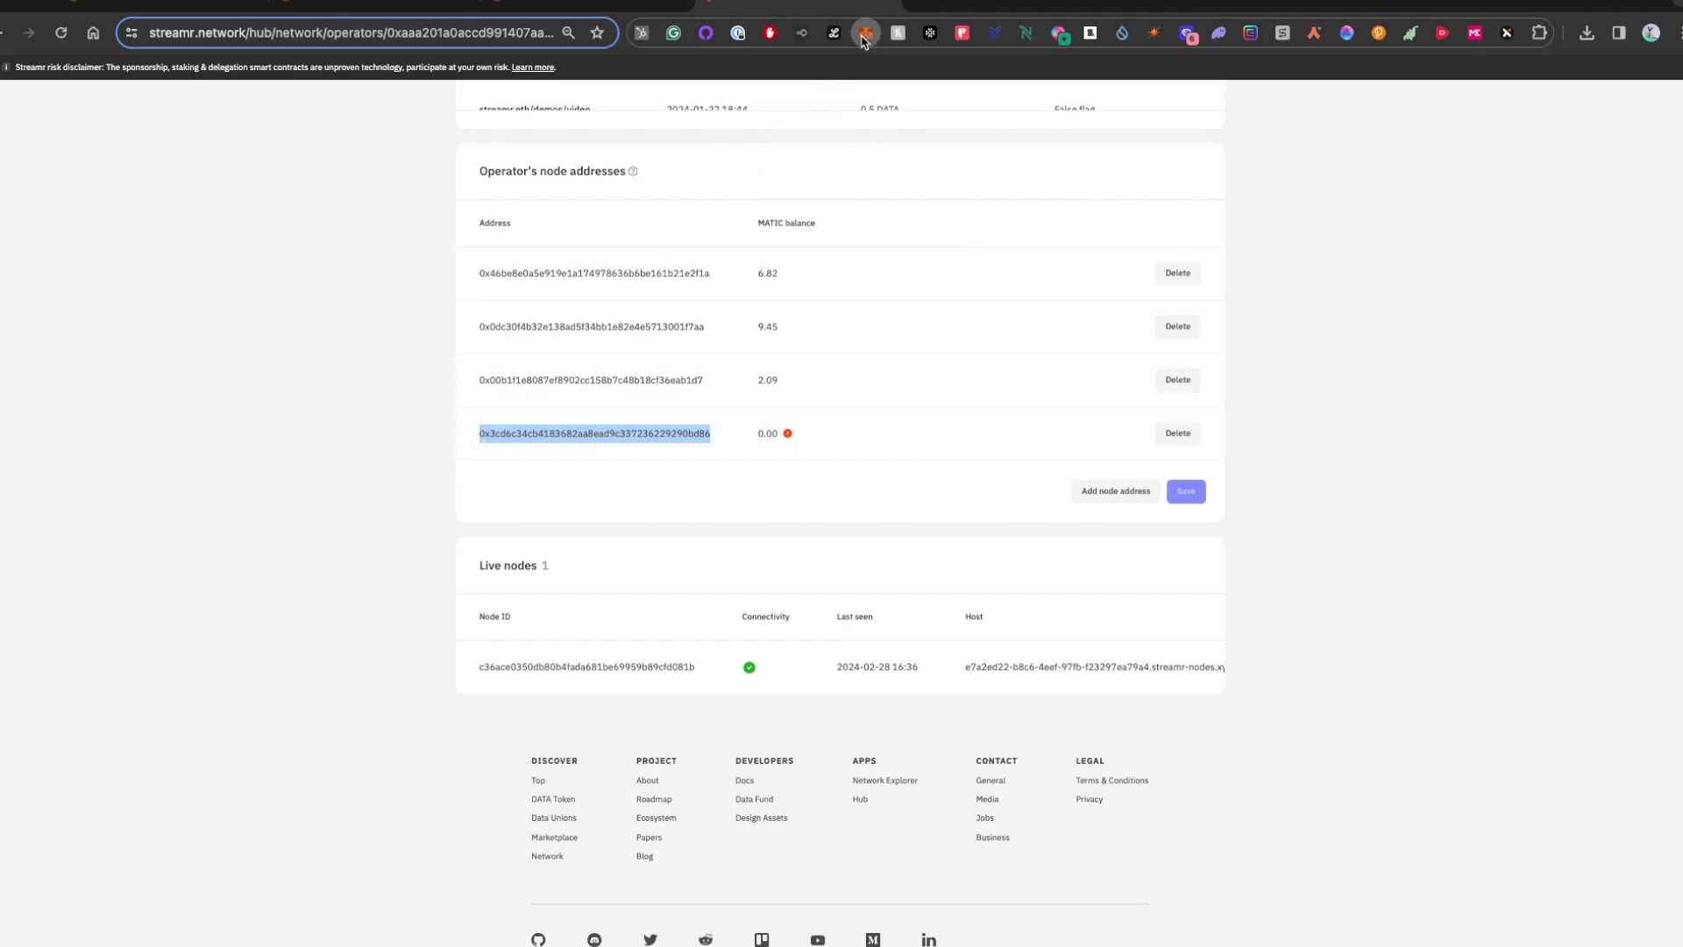
pyautogui.click(865, 36)
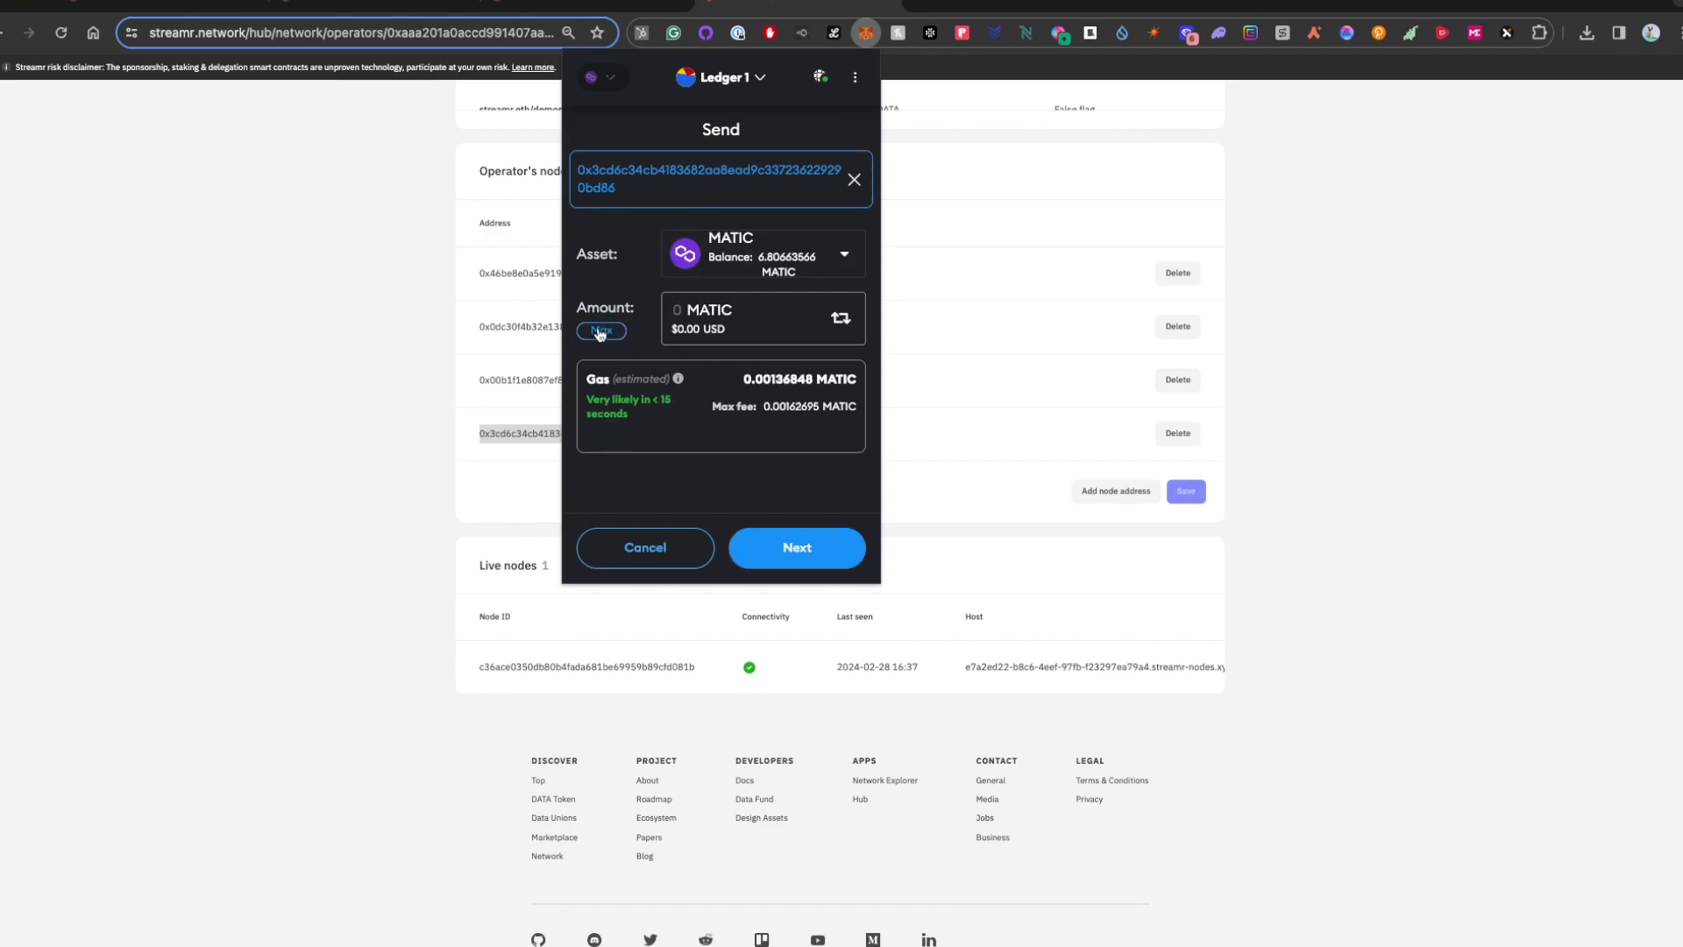
pyautogui.write('4')
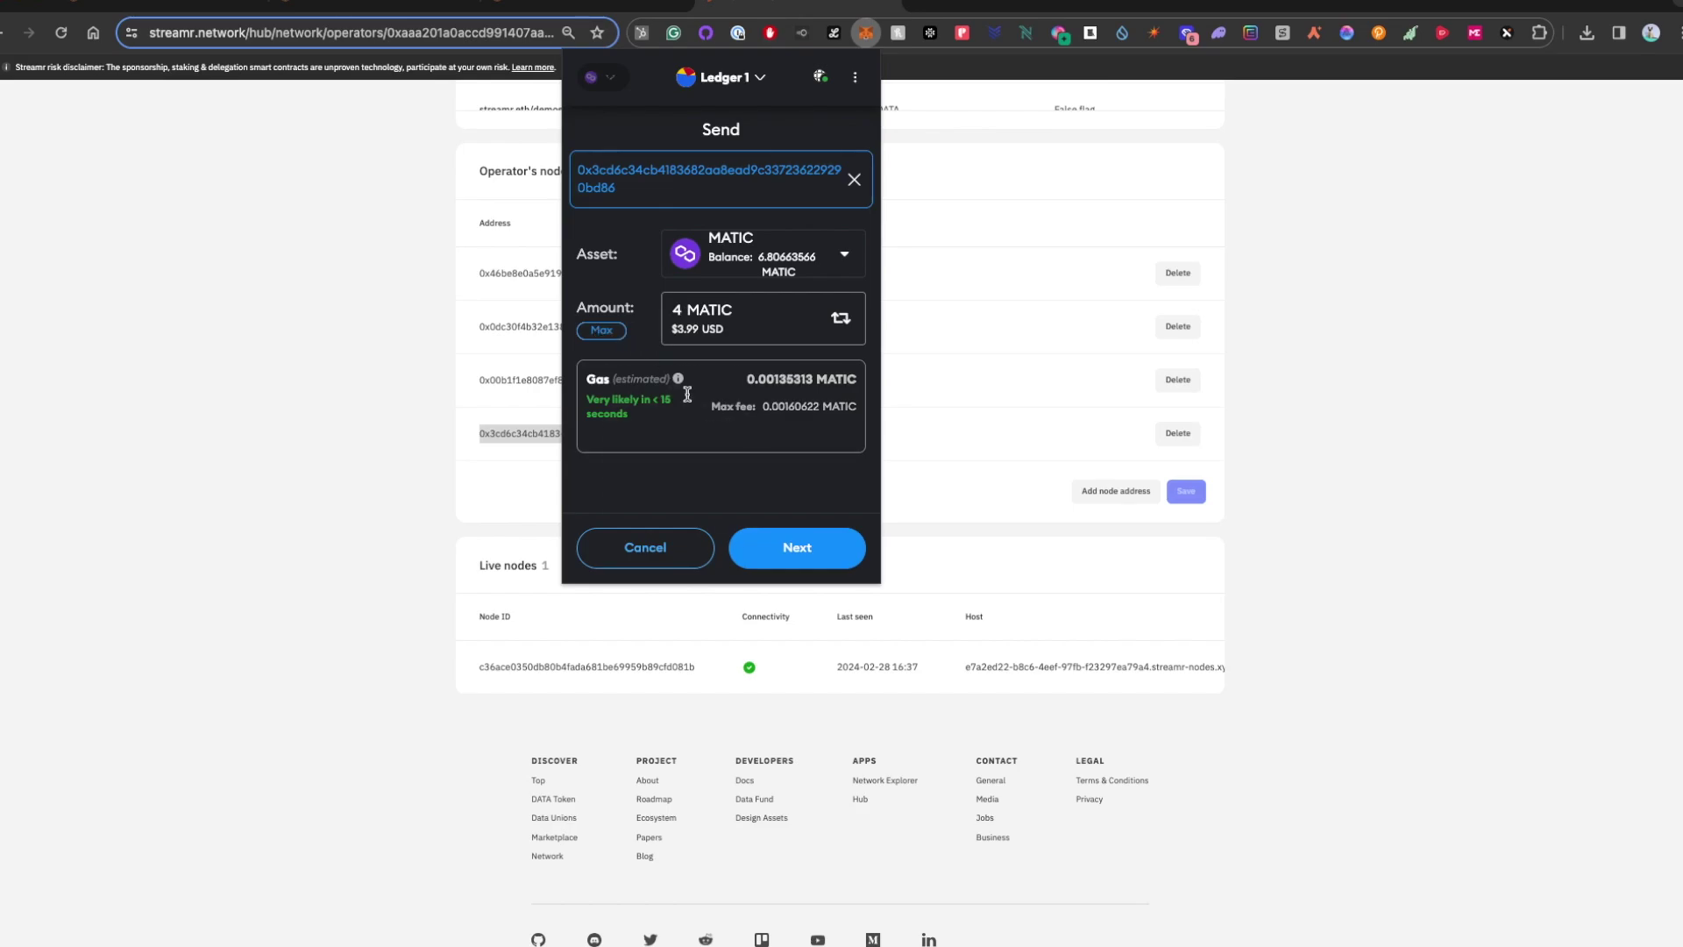
pyautogui.click(797, 548)
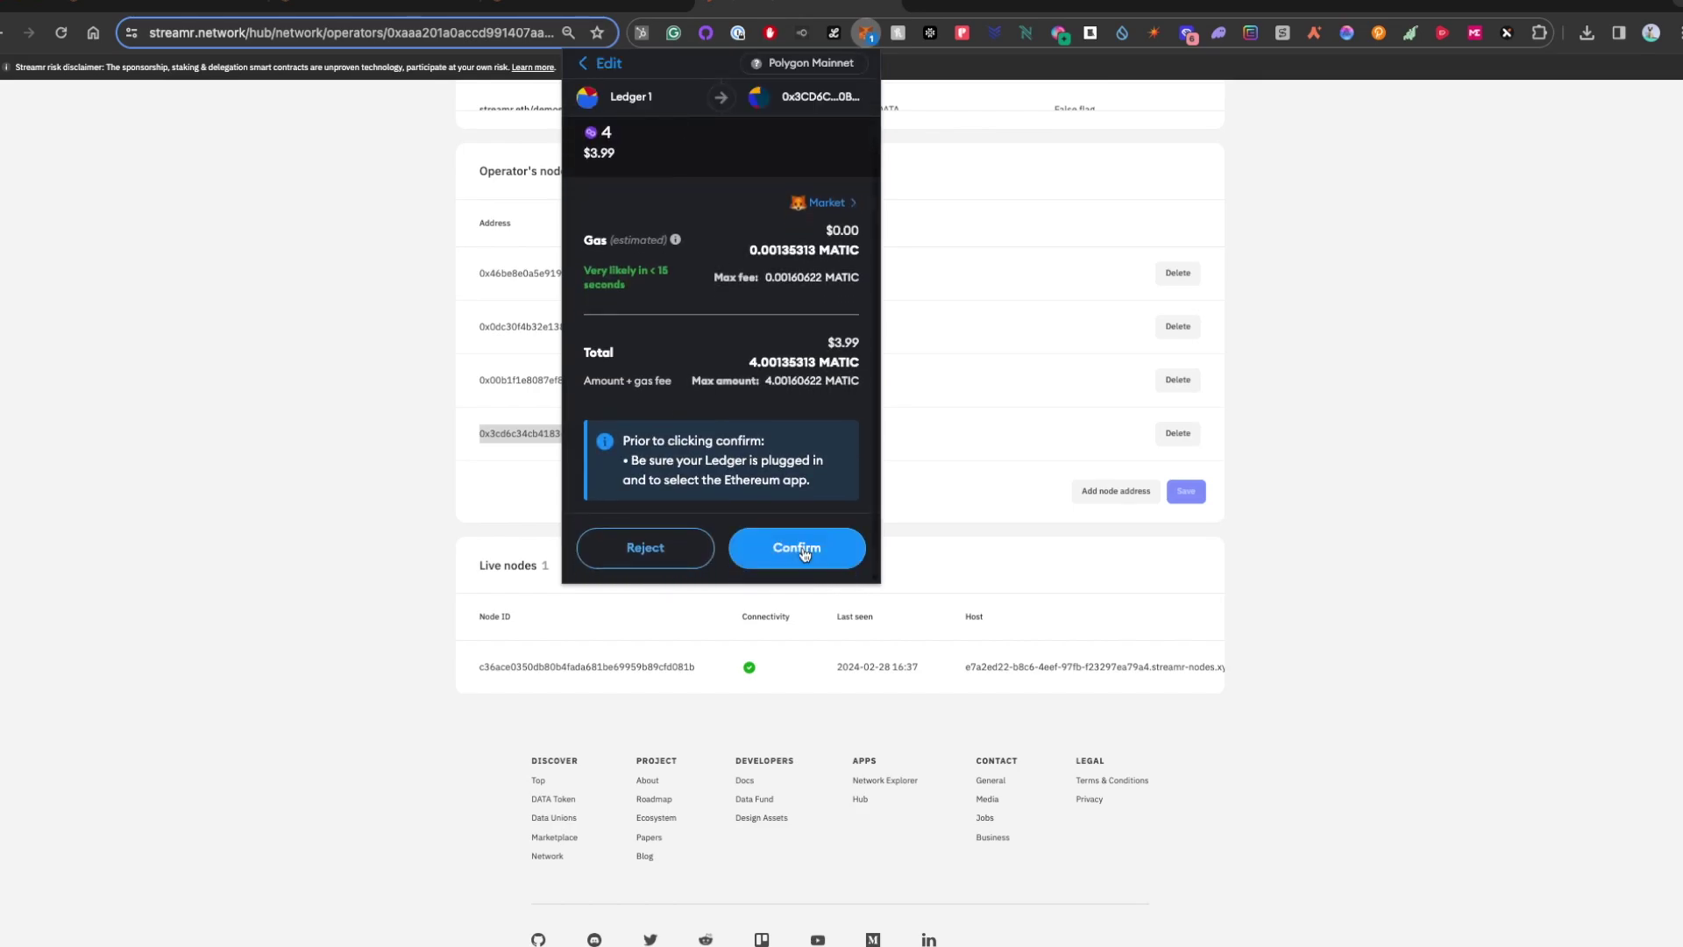
pyautogui.click(804, 550)
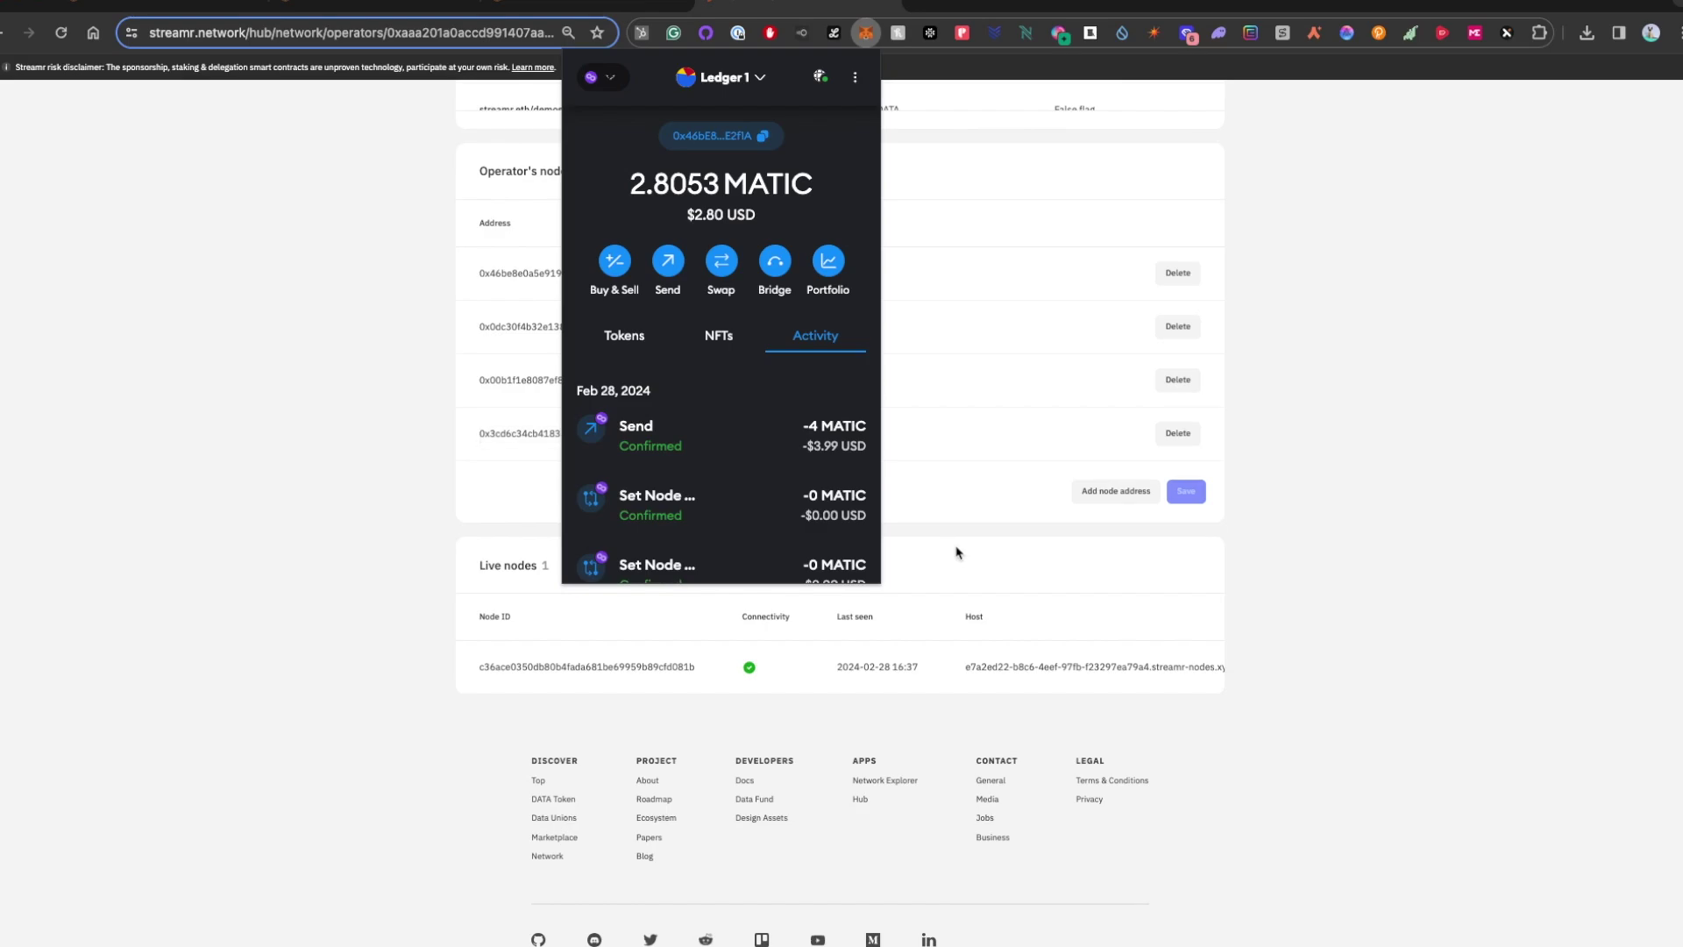
pyautogui.rightClick(955, 552)
pyautogui.click(922, 516)
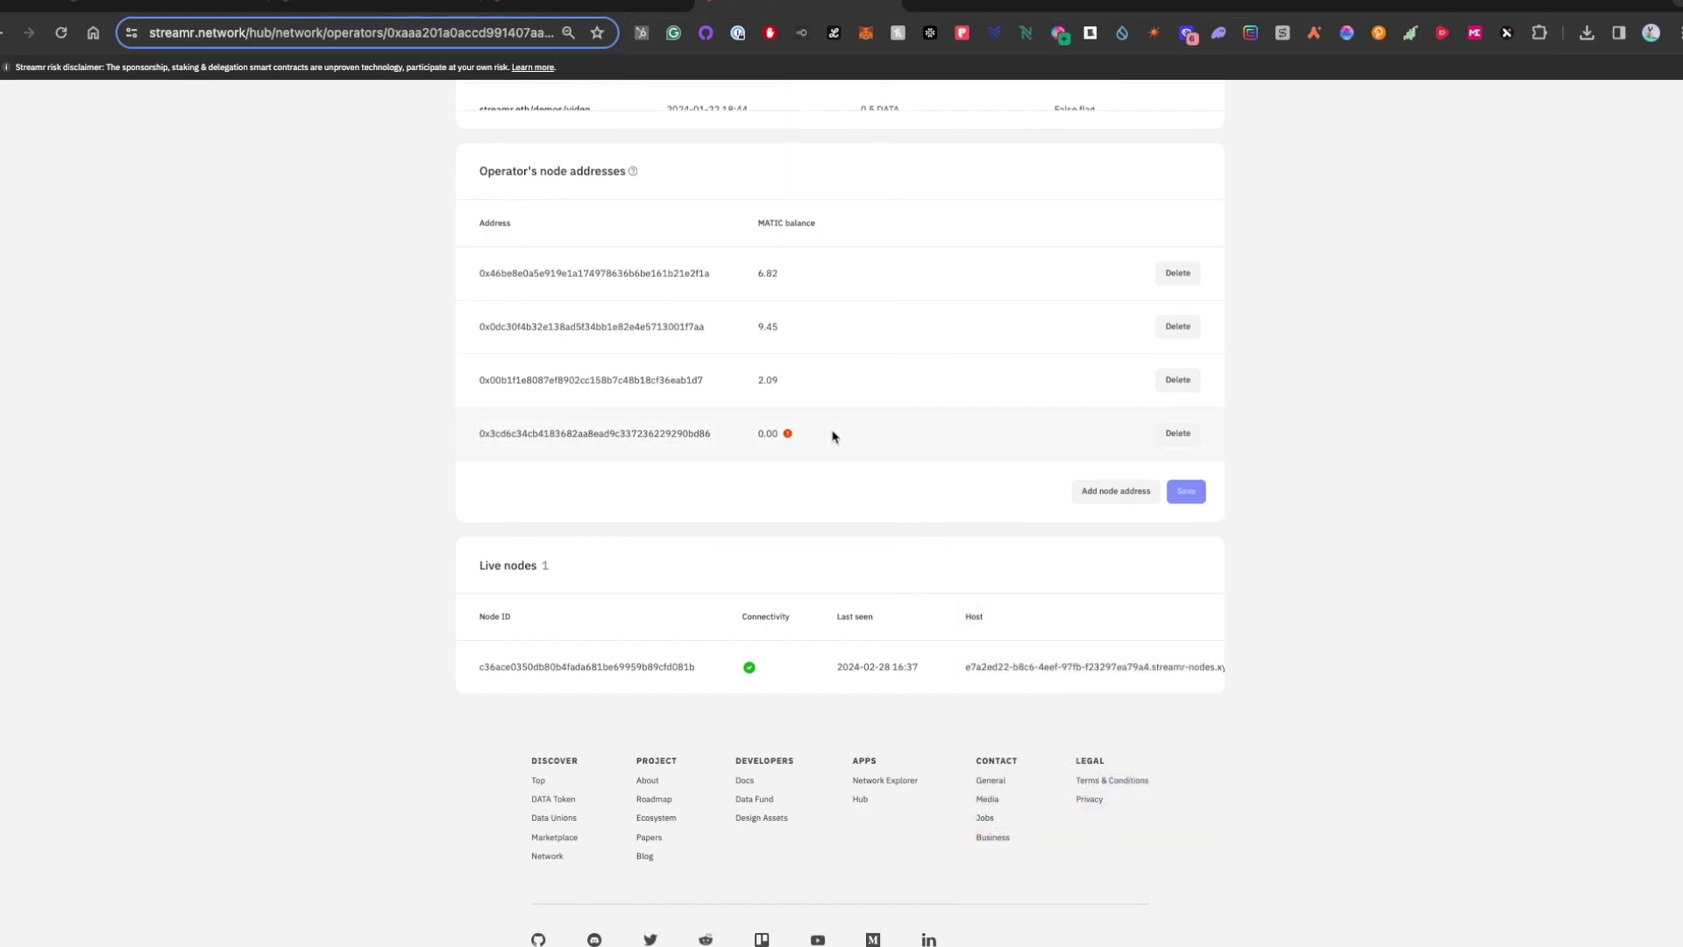
pyautogui.scroll(5, 833, 436)
# Reload the operator page and verify the node address shows 4.00 MATIC with all status checks green.
pyautogui.click(484, 34)
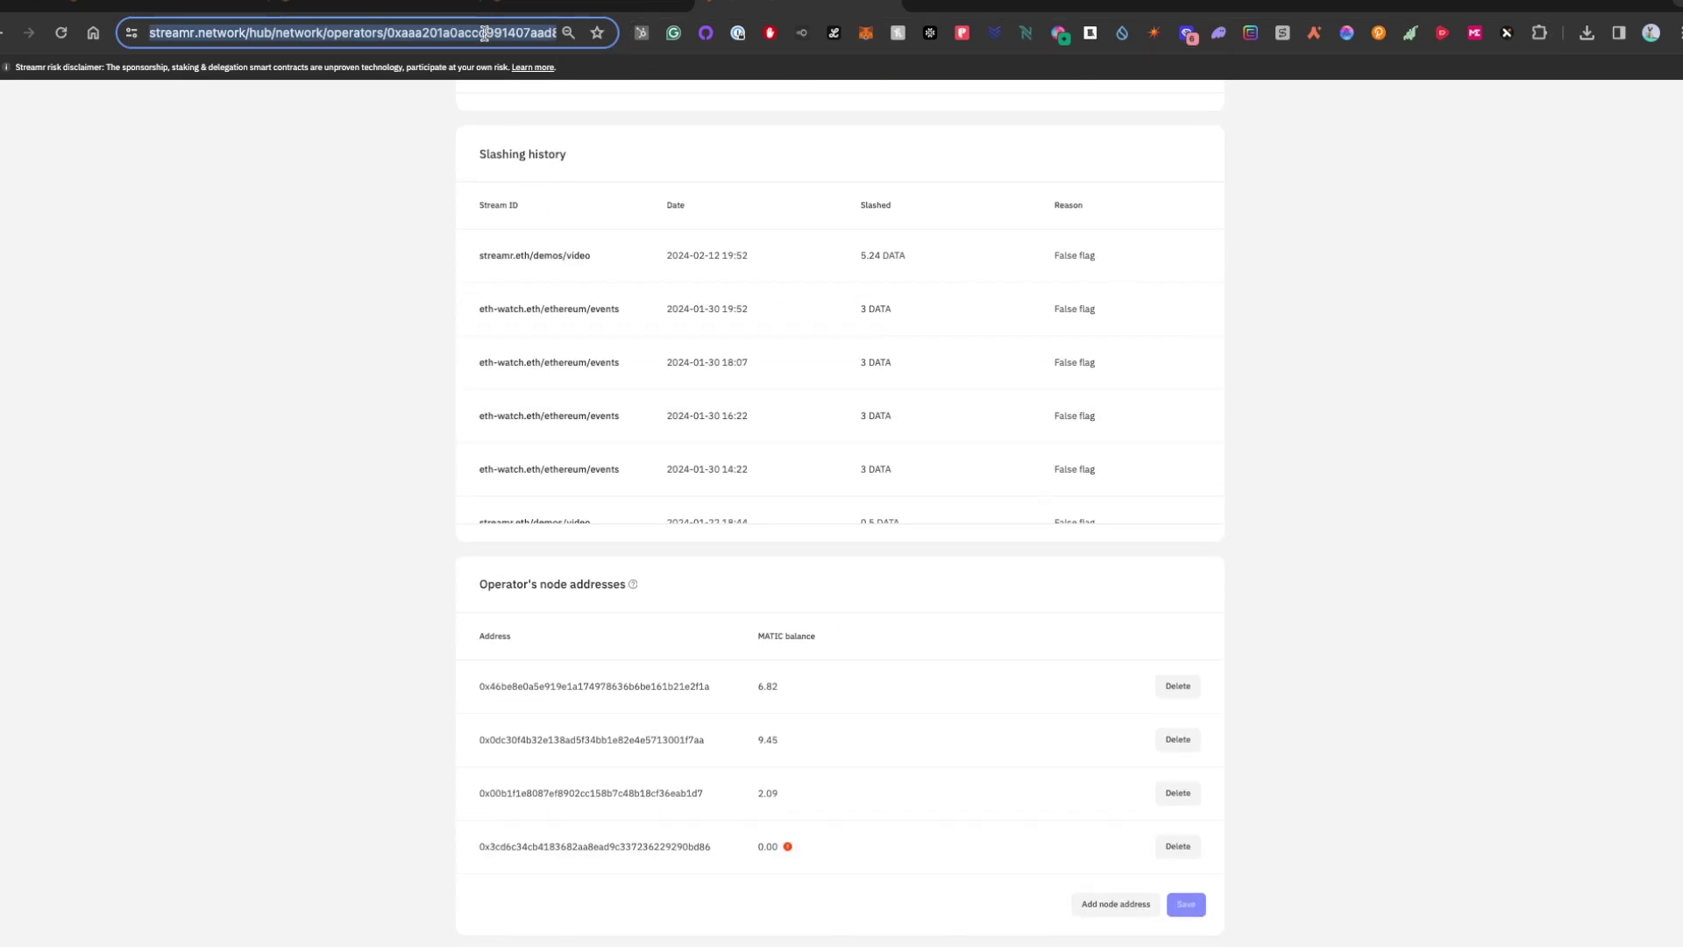
pyautogui.press('Return')
pyautogui.scroll(-3, 654, 357)
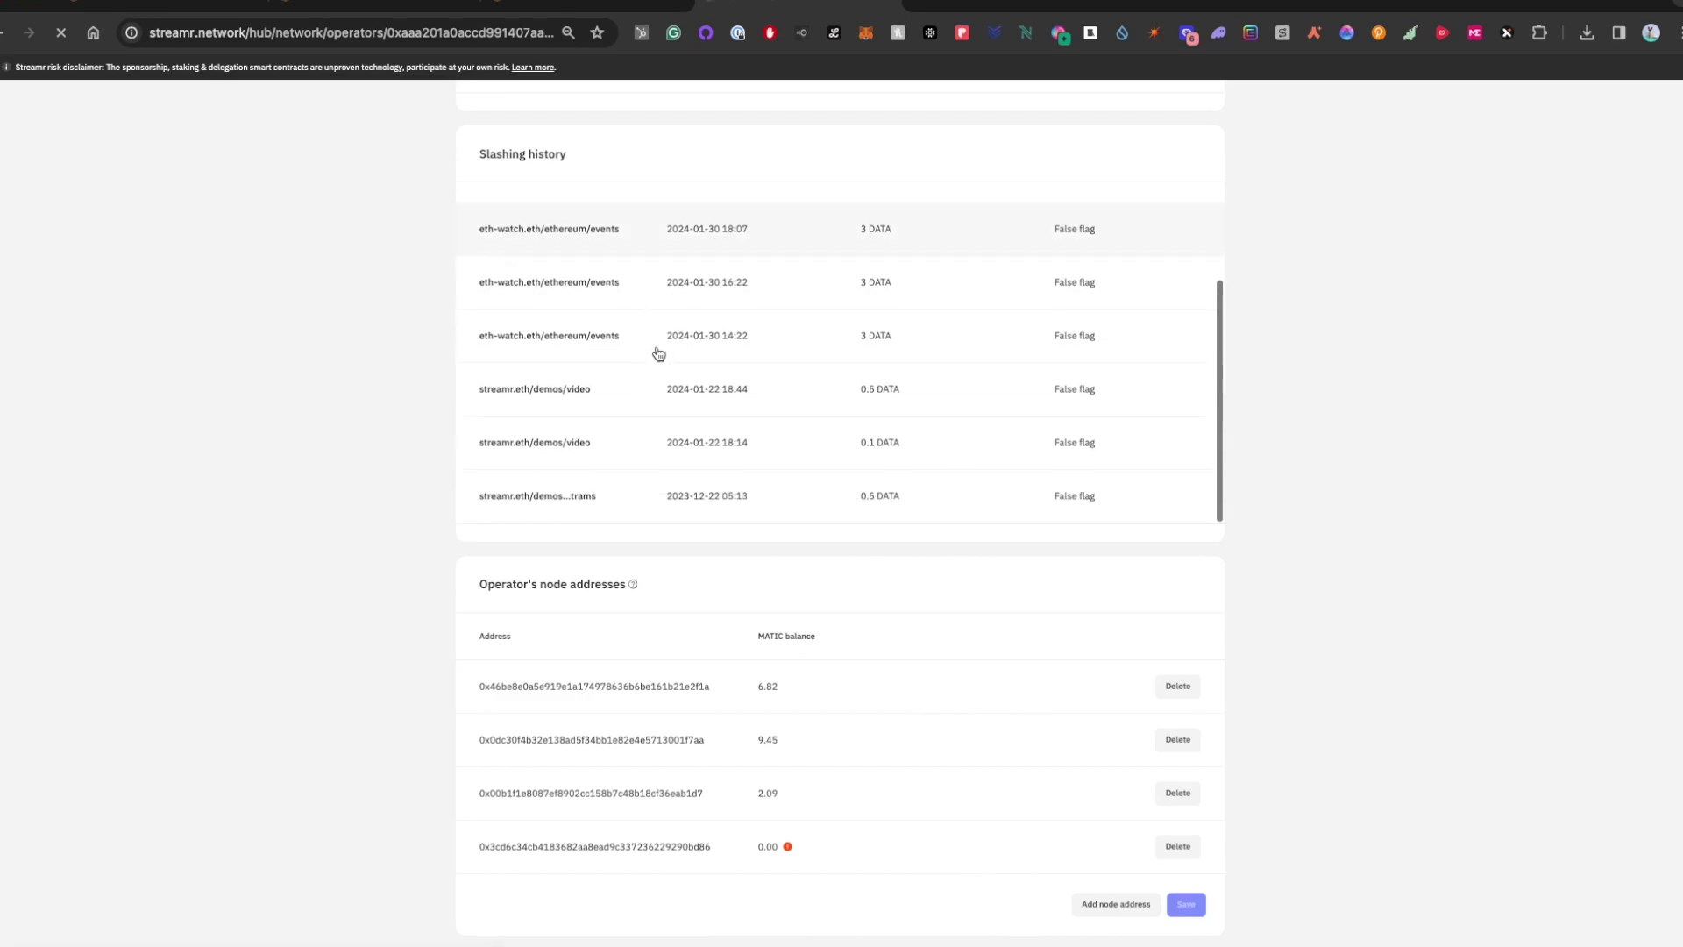
pyautogui.scroll(-5, 683, 620)
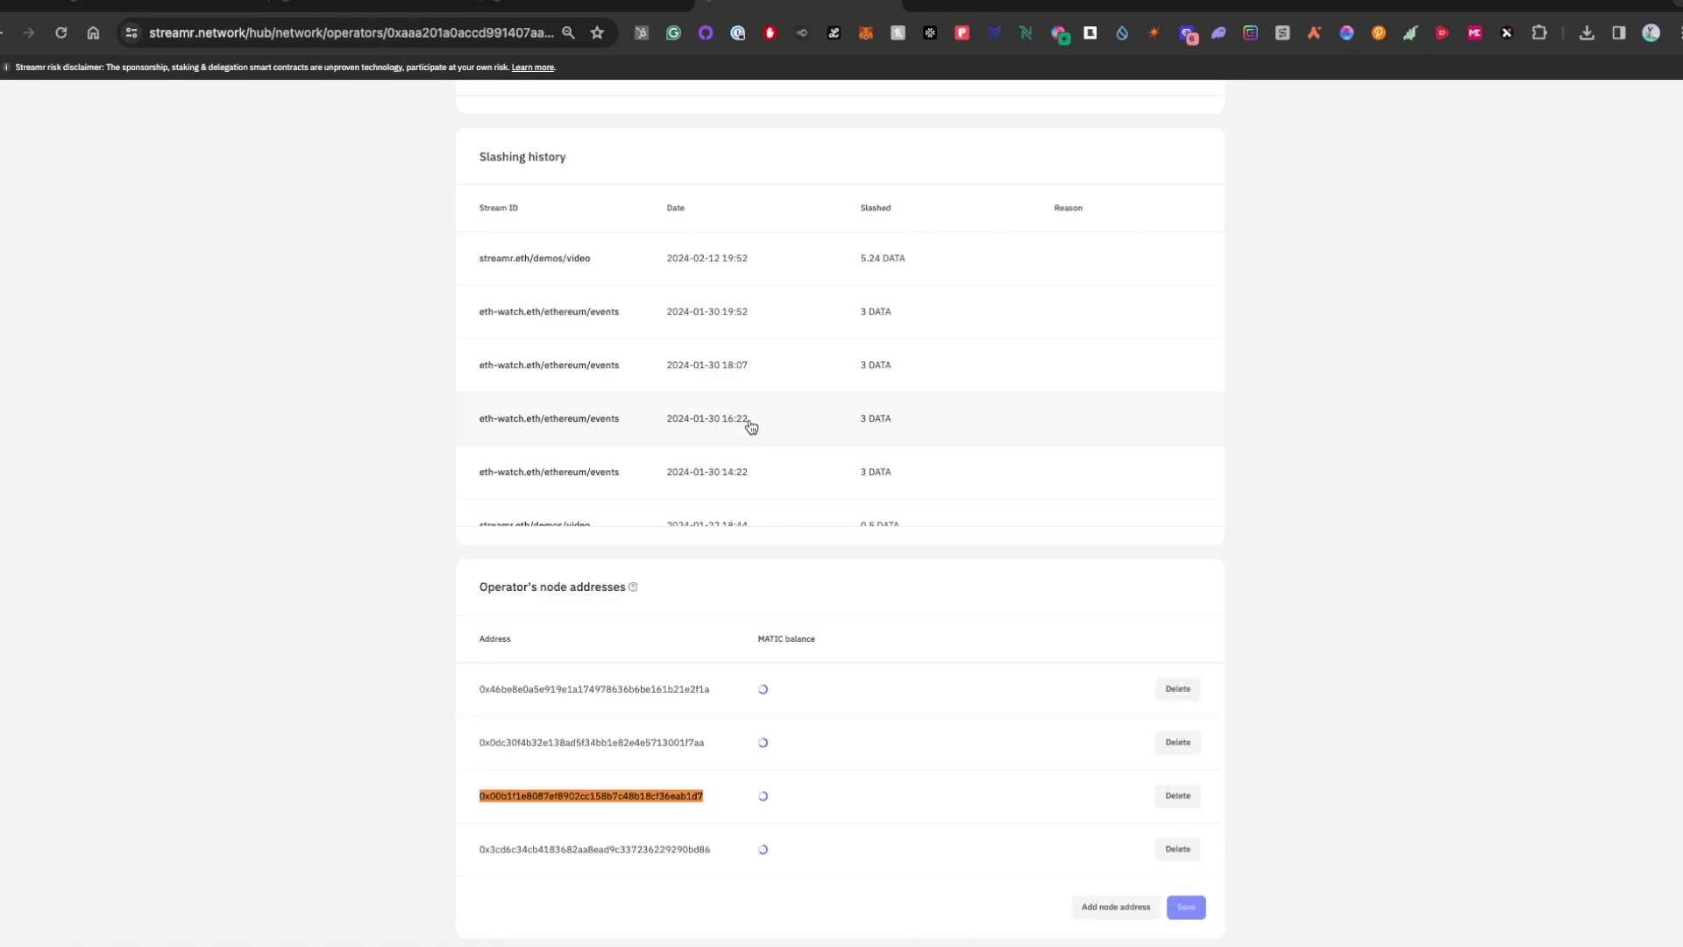
pyautogui.scroll(-6, 751, 427)
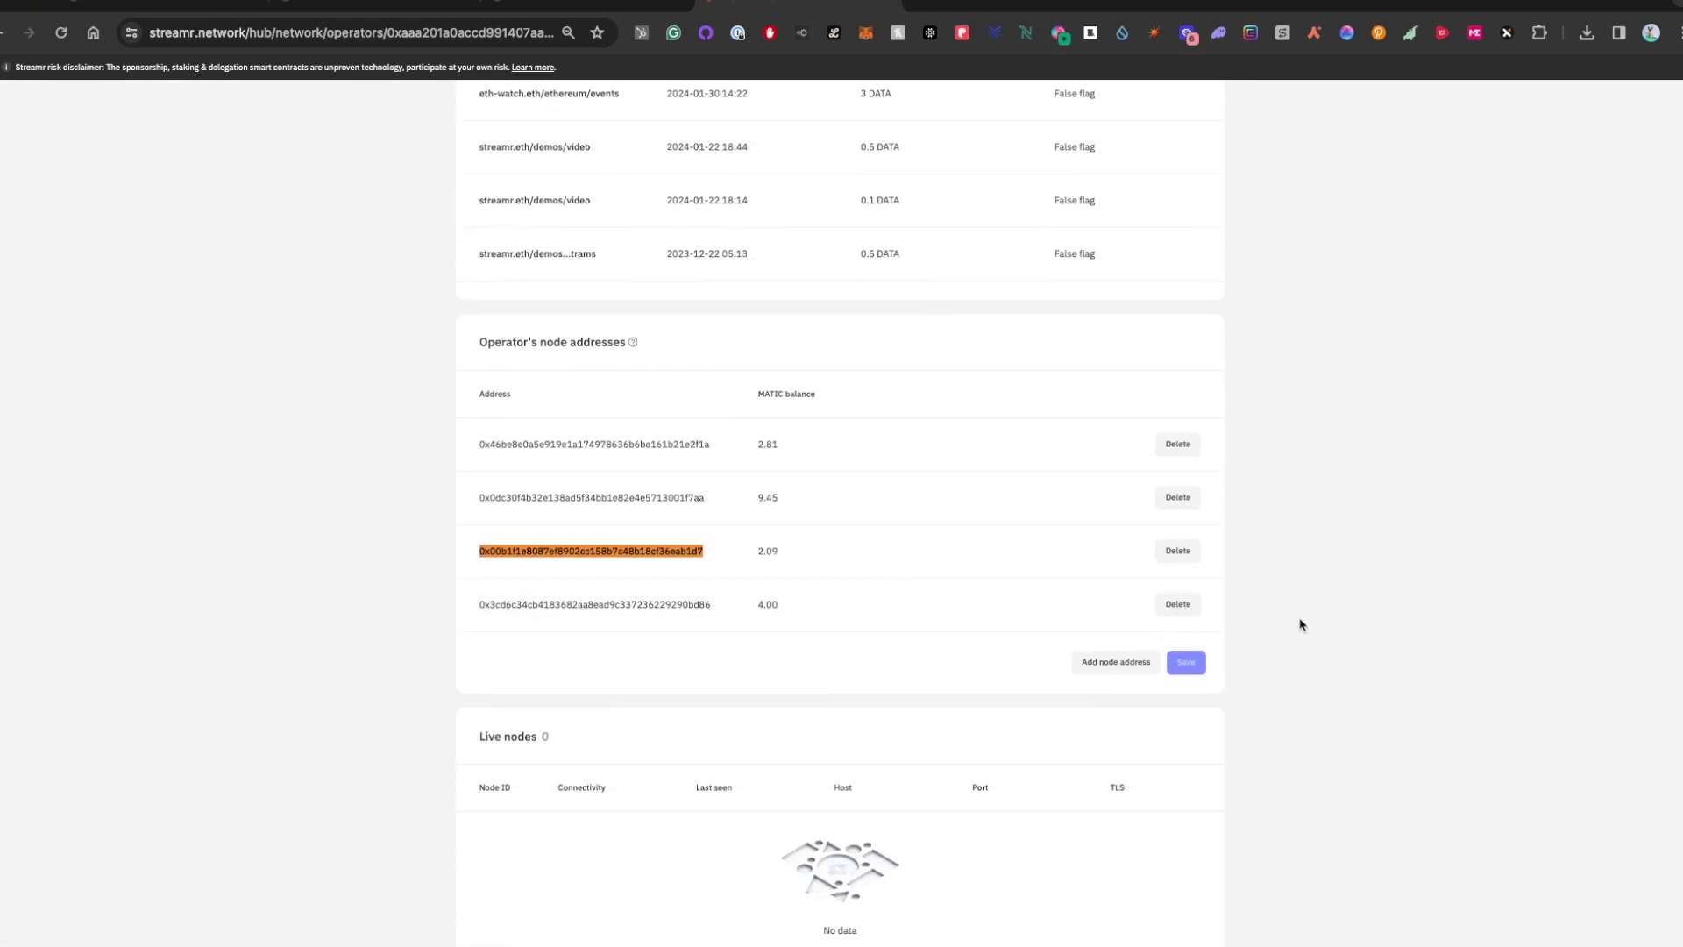
pyautogui.scroll(-2, 1301, 624)
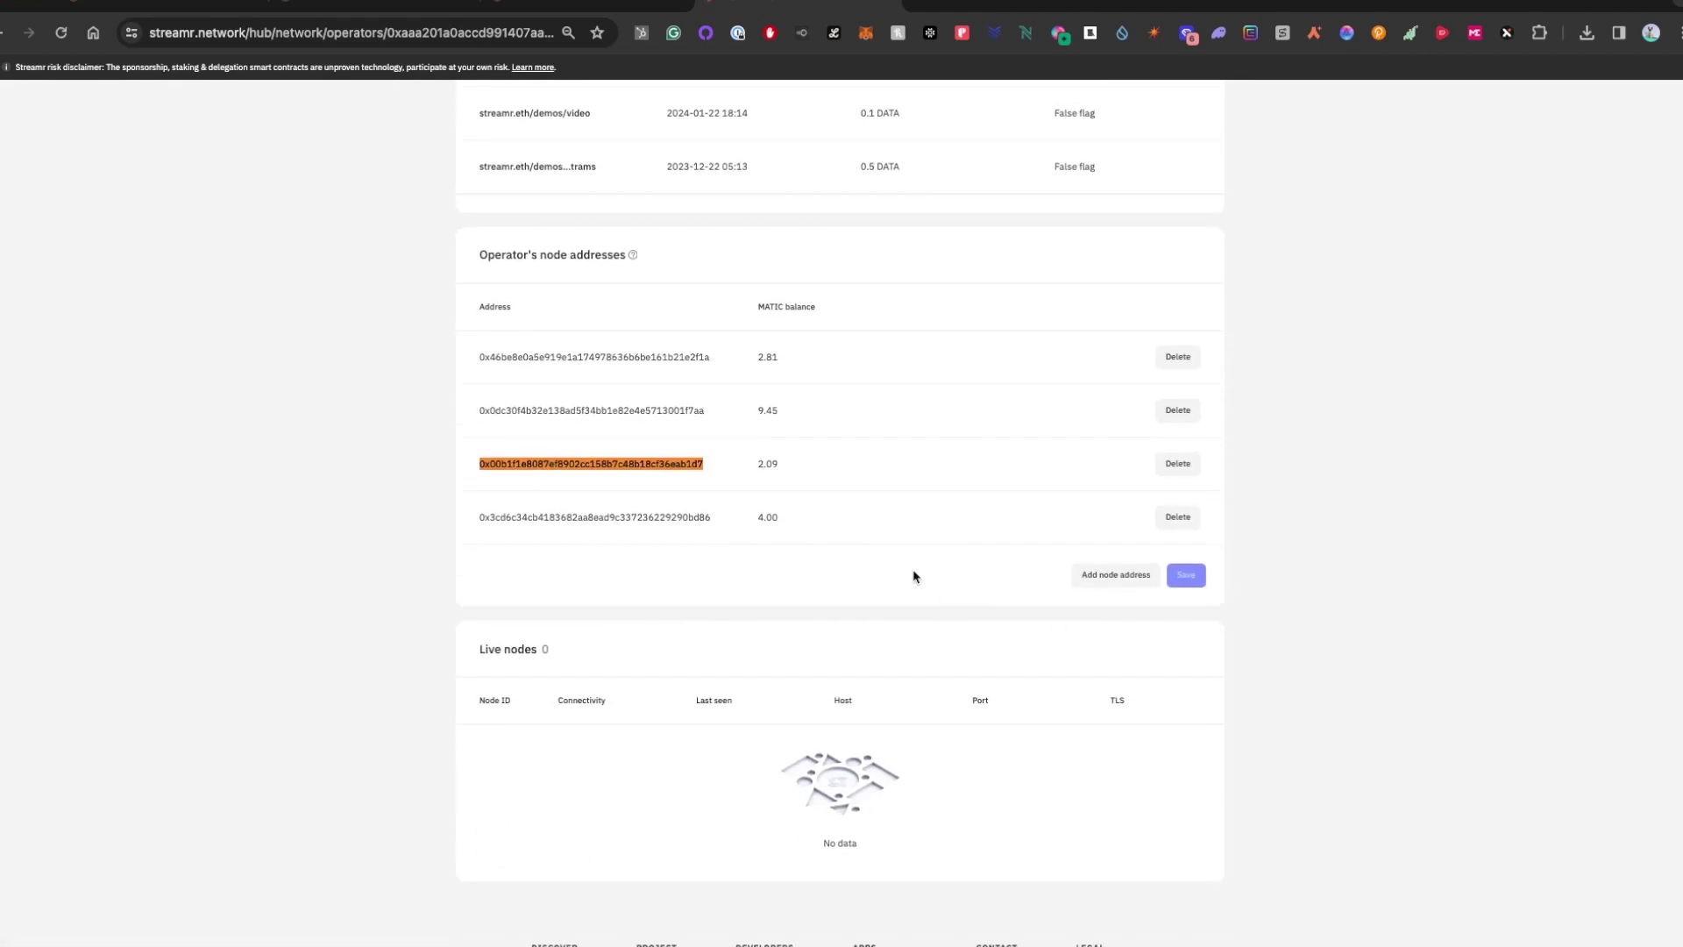
pyautogui.scroll(15, 819, 649)
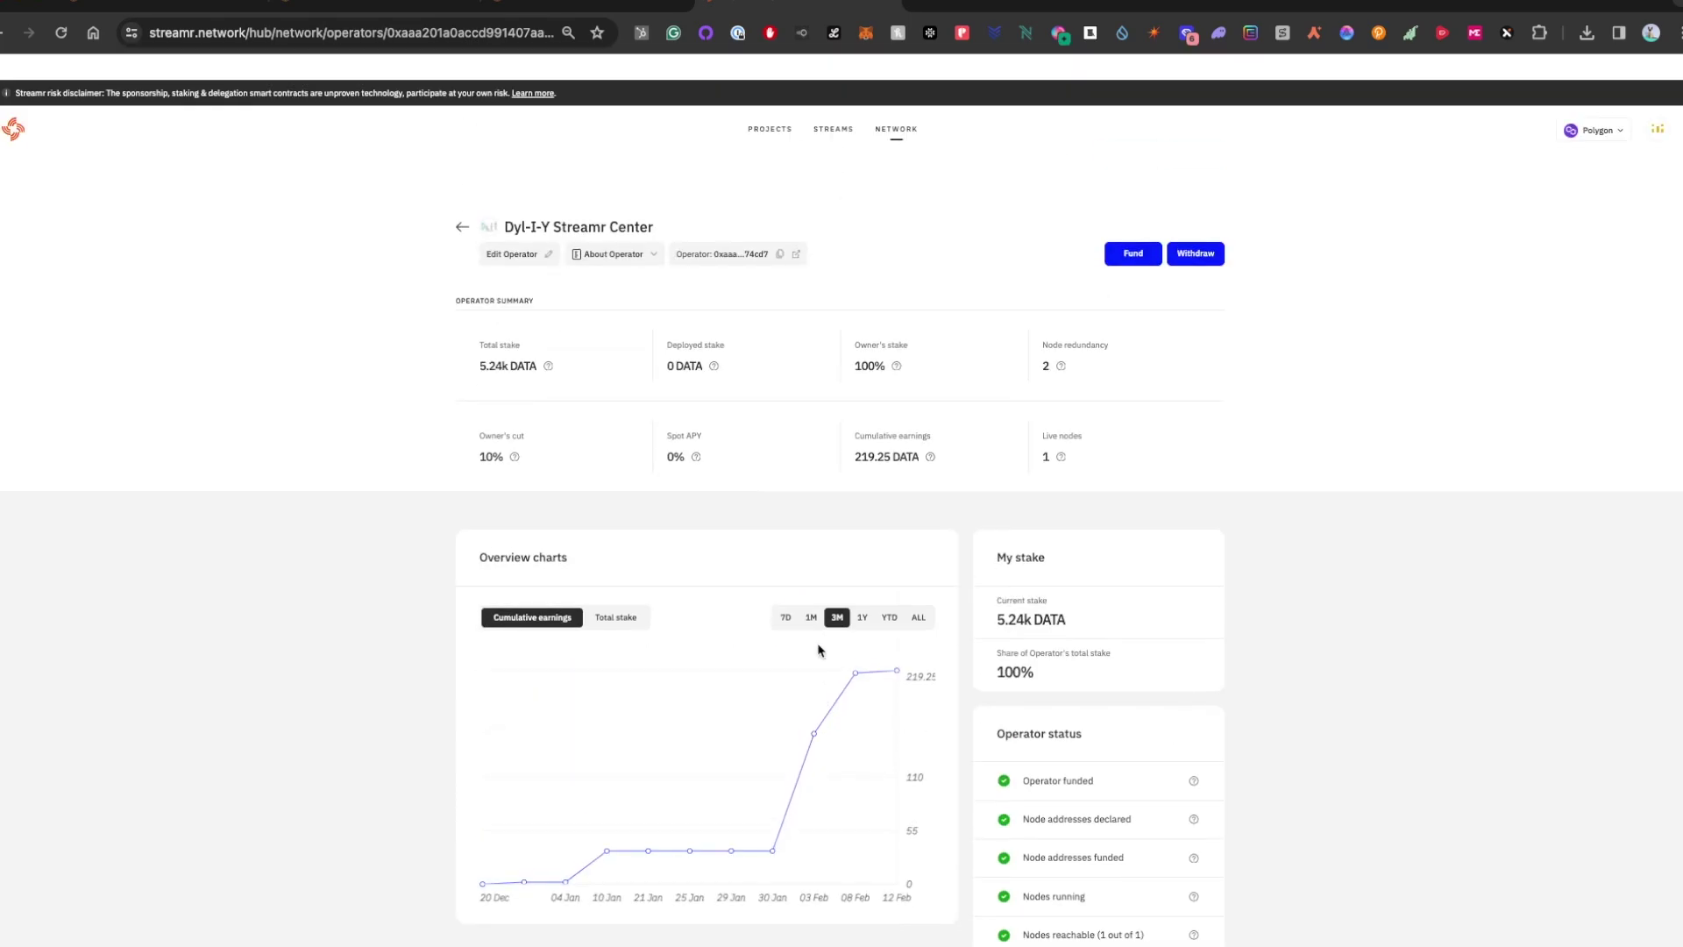
pyautogui.scroll(-2, 819, 646)
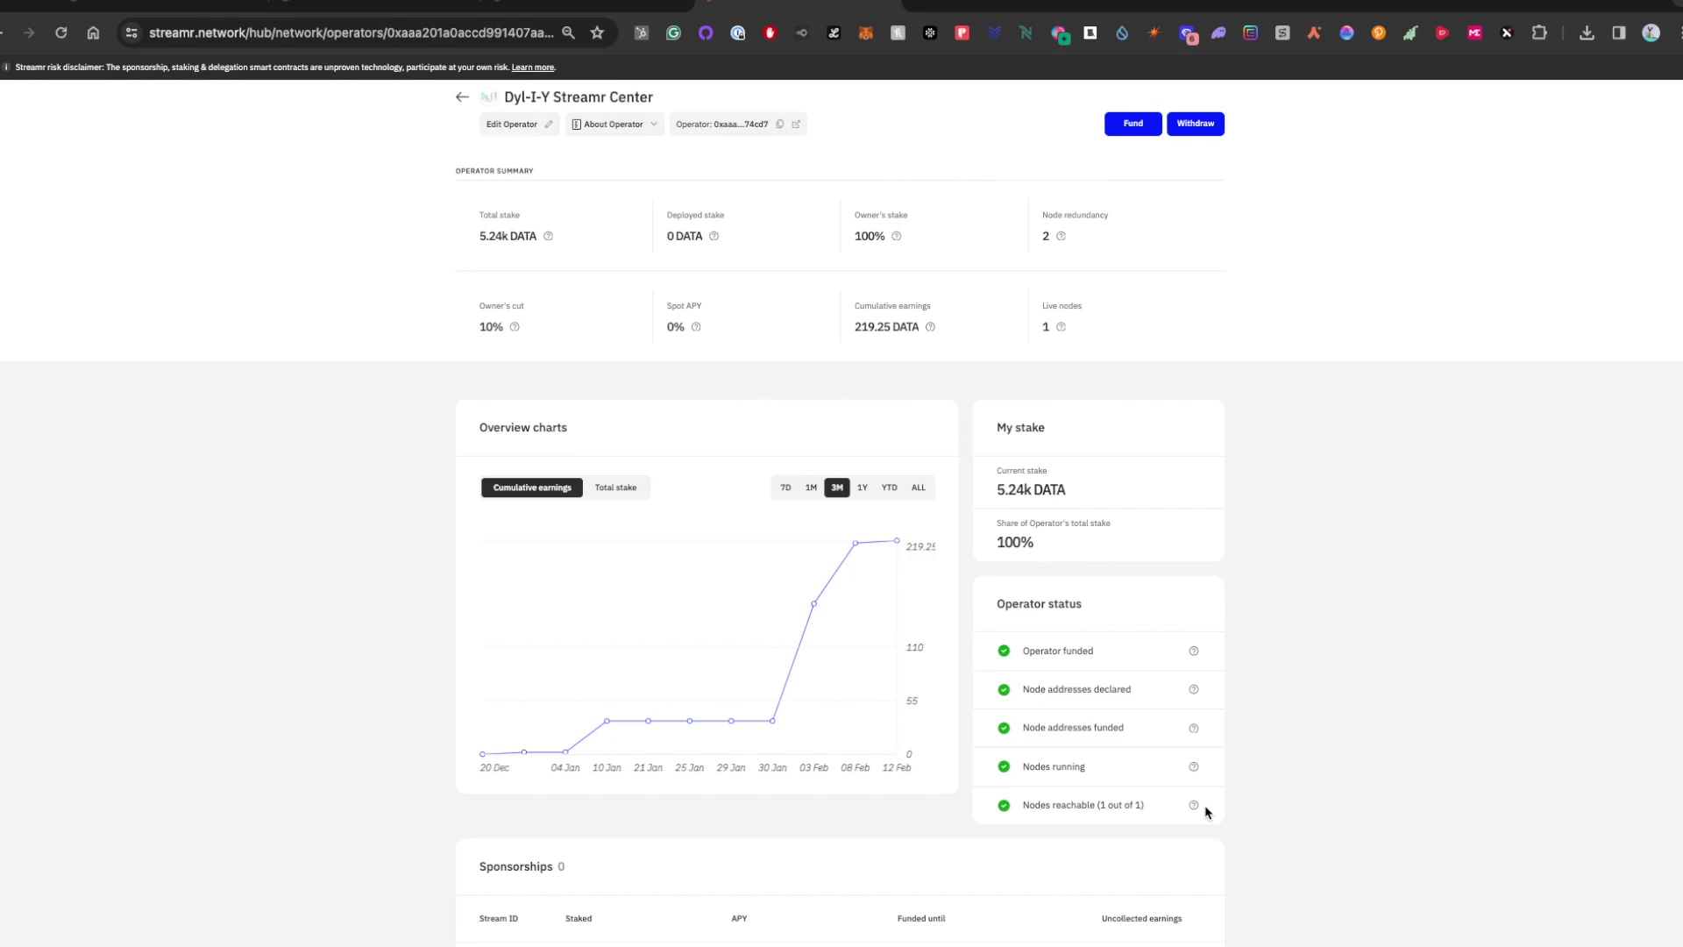
pyautogui.scroll(1, 1209, 813)
pyautogui.scroll(-1, 1207, 813)
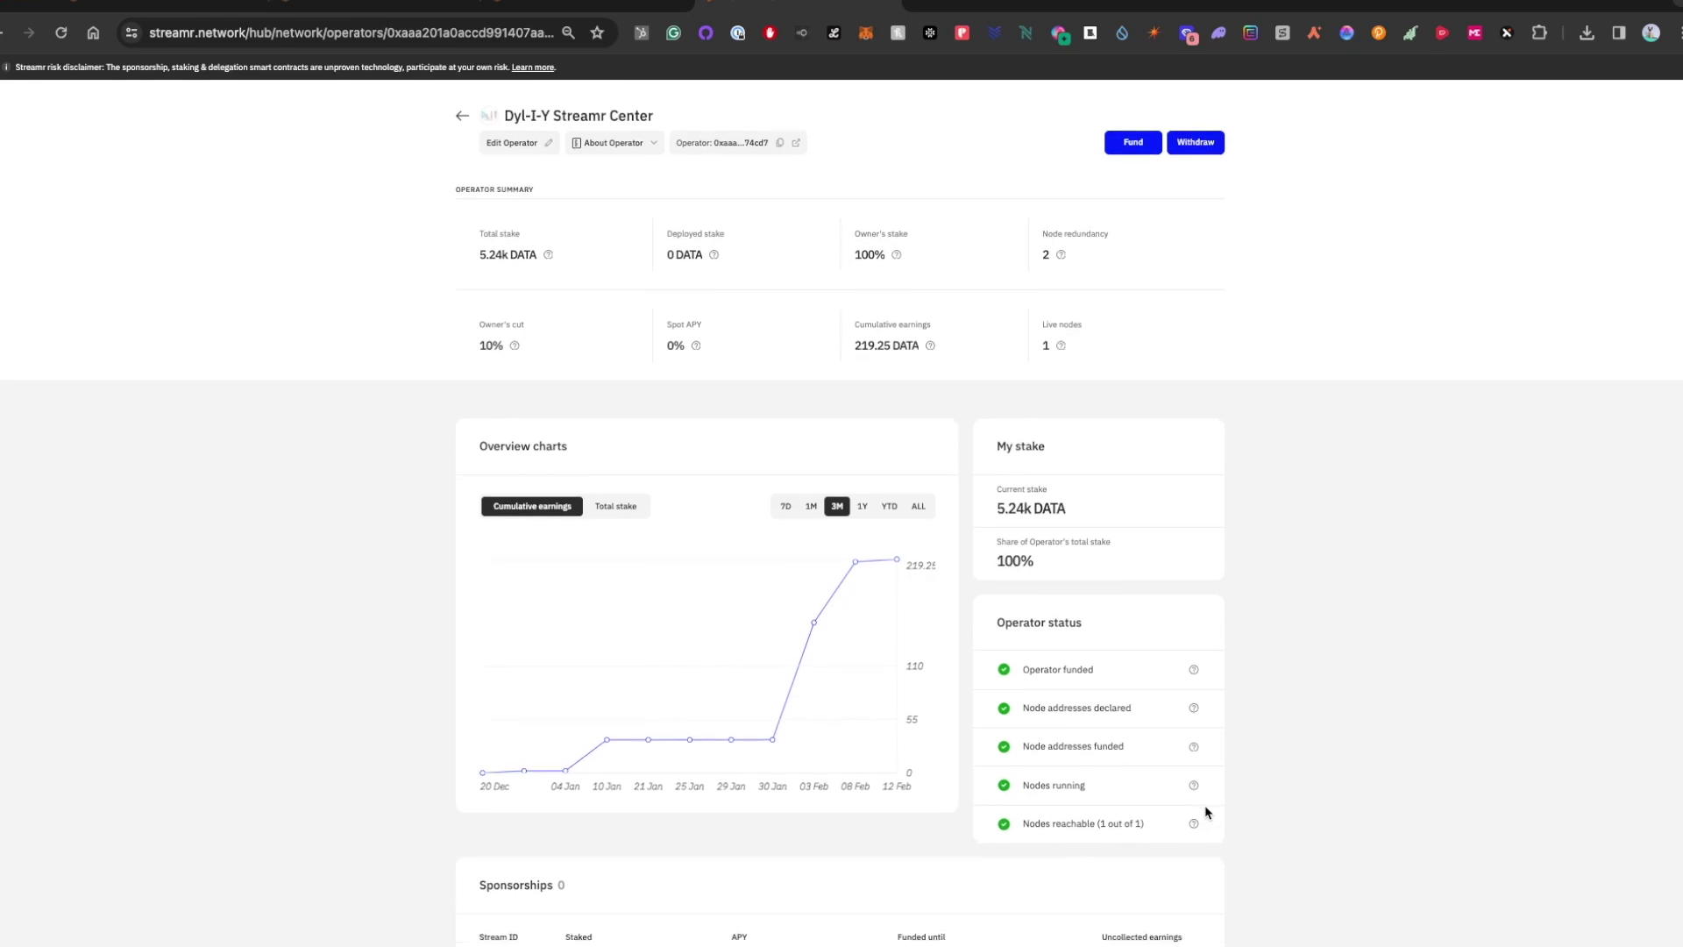
pyautogui.scroll(3, 1206, 813)
# Sort all sponsorships by Funded until and open the 0x2cc…f31f3 coordination sponsorship.
pyautogui.moveTo(899, 110)
pyautogui.click(920, 200)
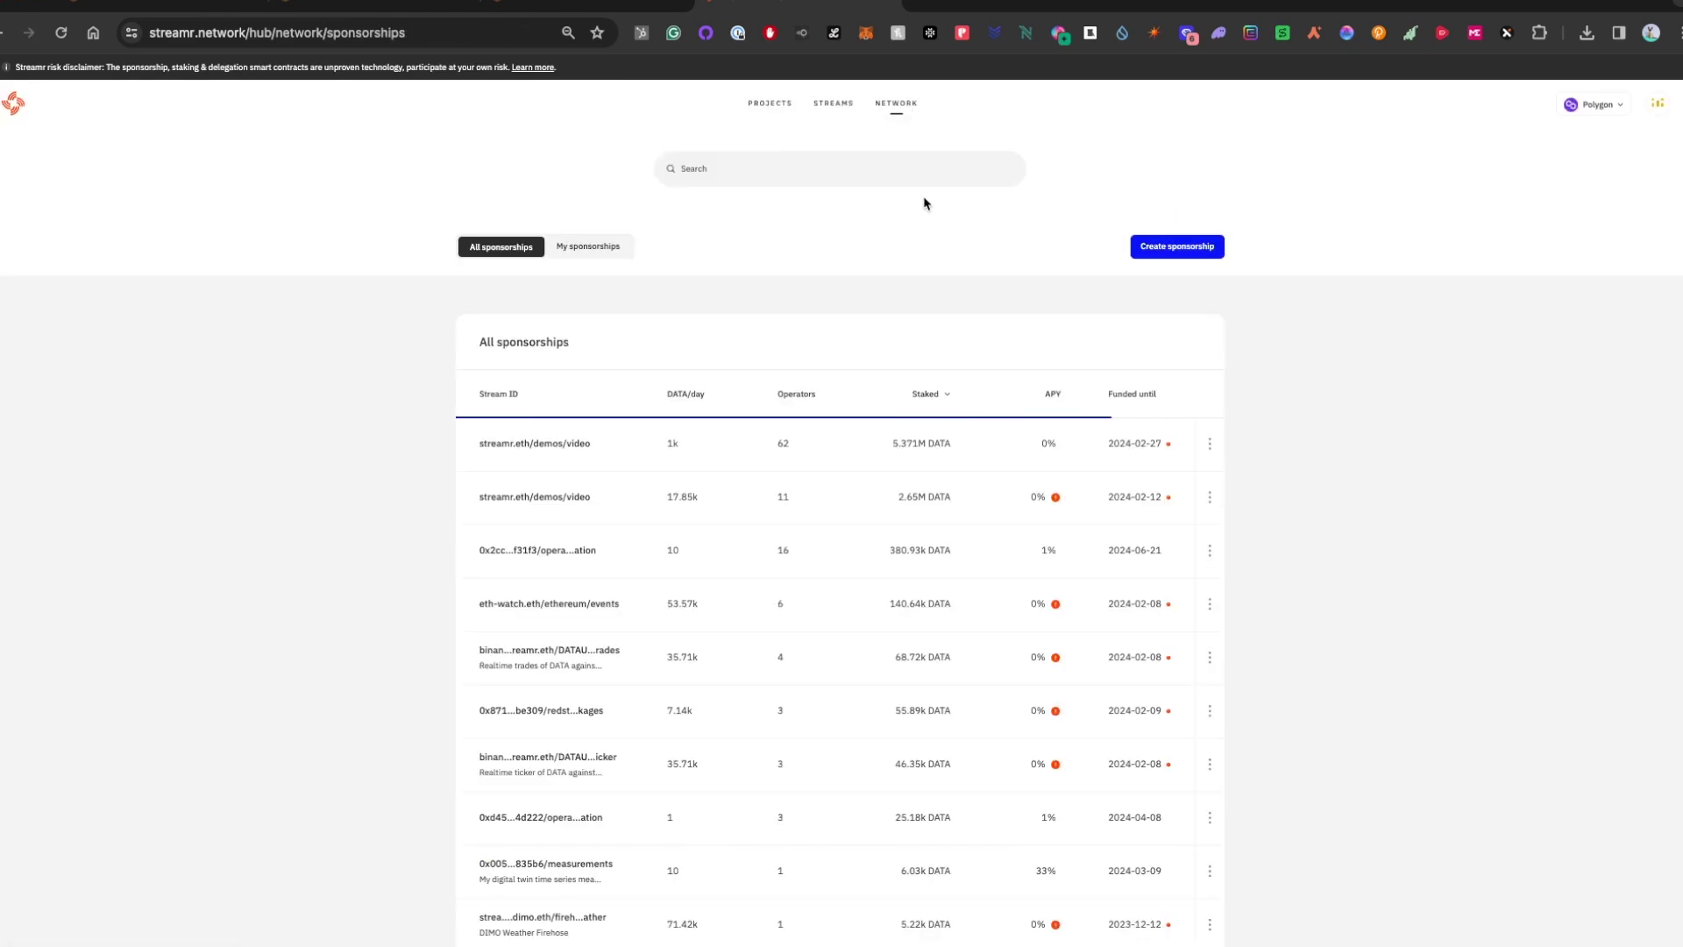
pyautogui.click(1135, 400)
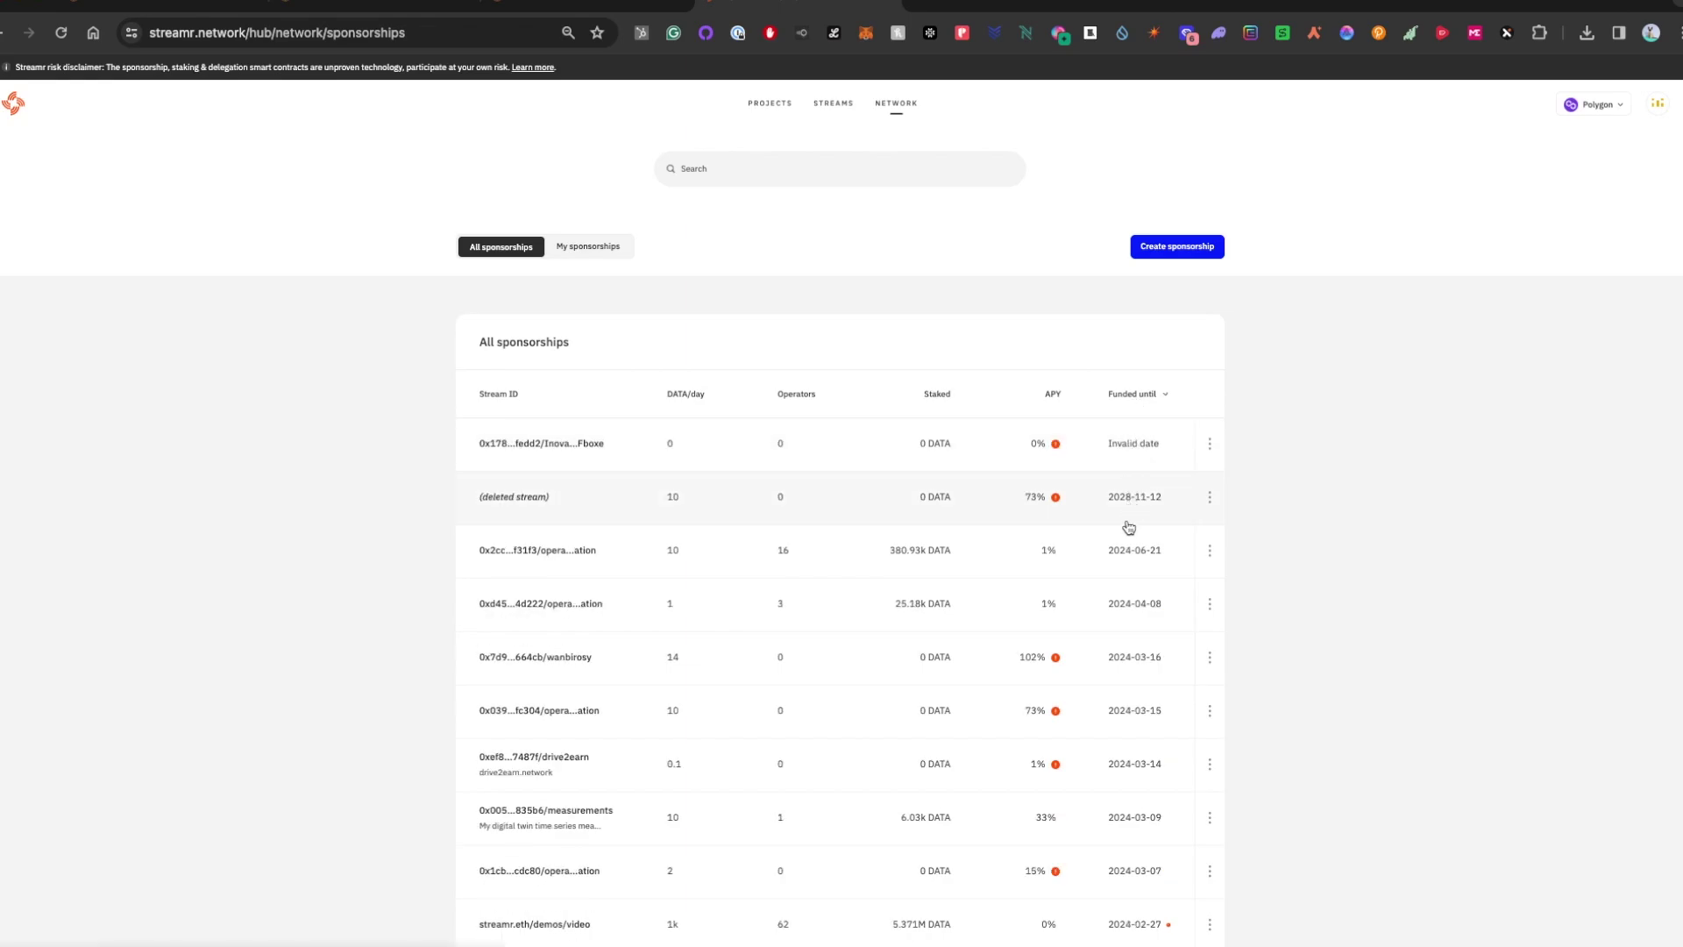
pyautogui.scroll(-1, 1129, 527)
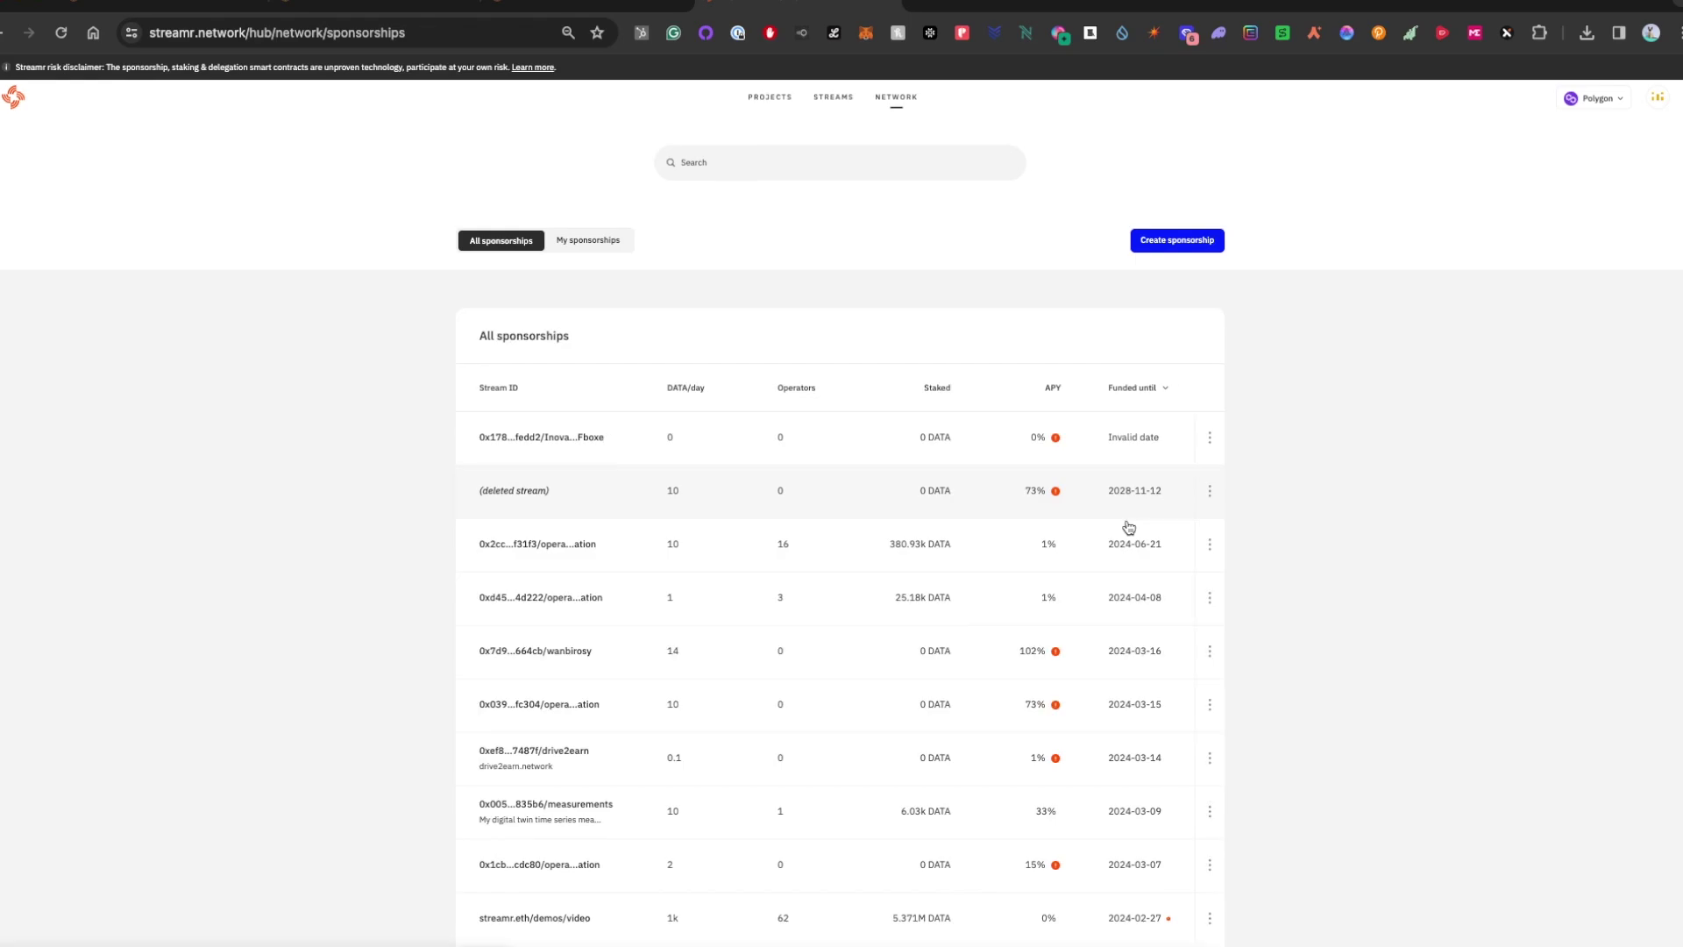
pyautogui.click(992, 553)
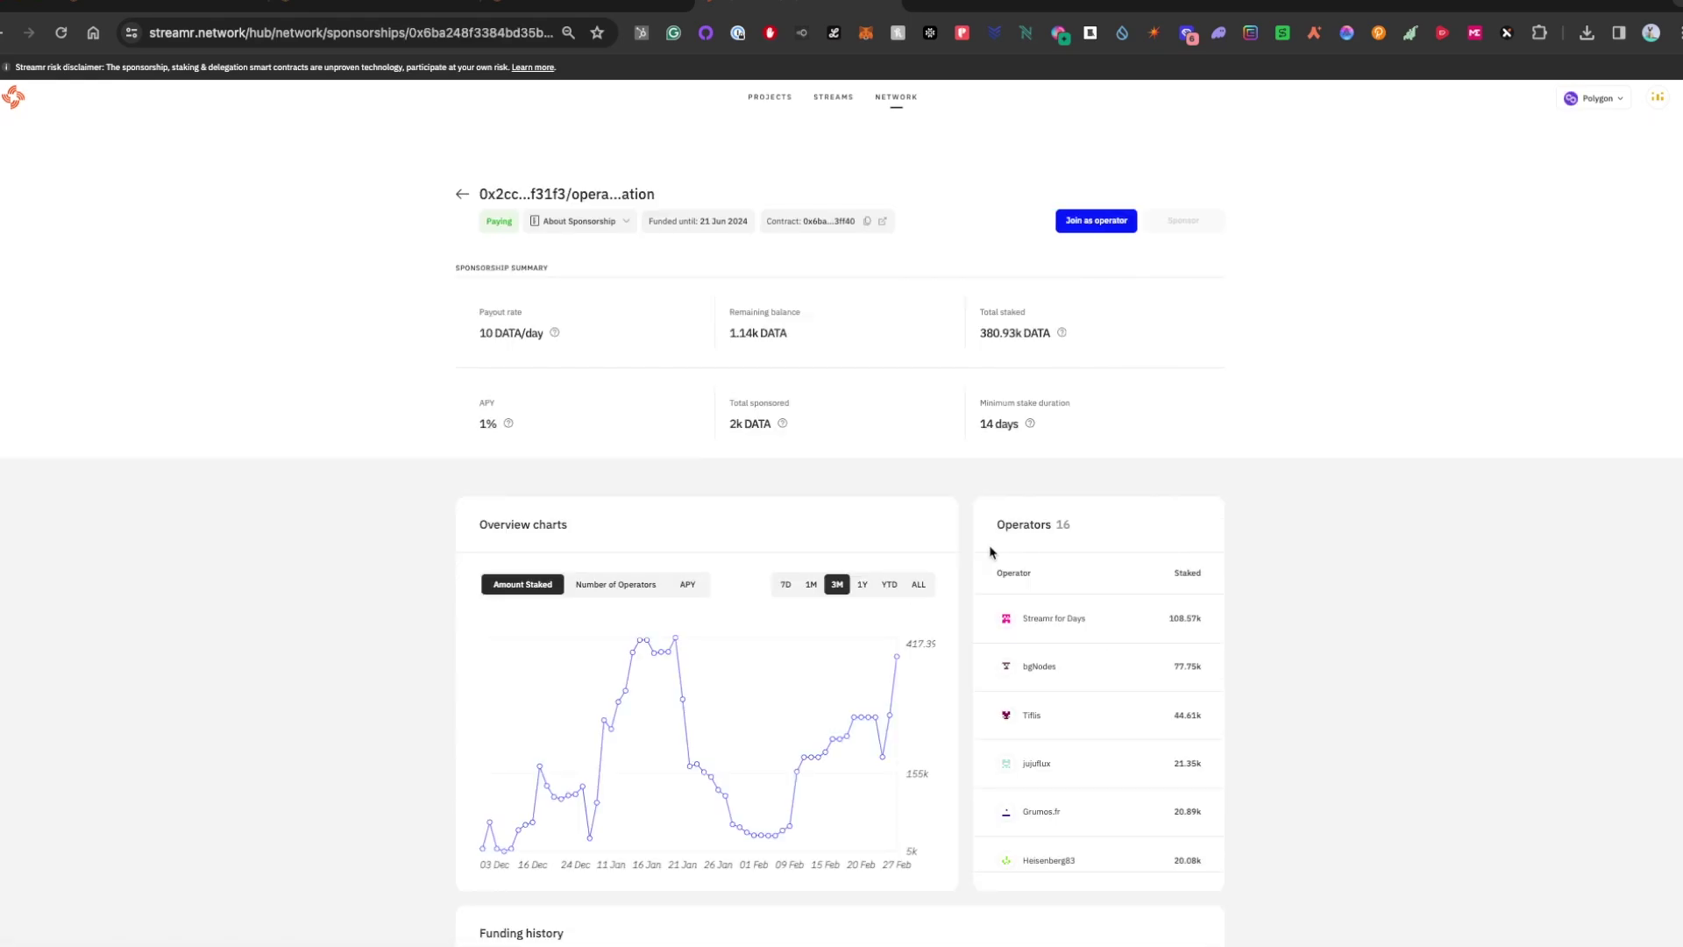
pyautogui.scroll(-1, 991, 552)
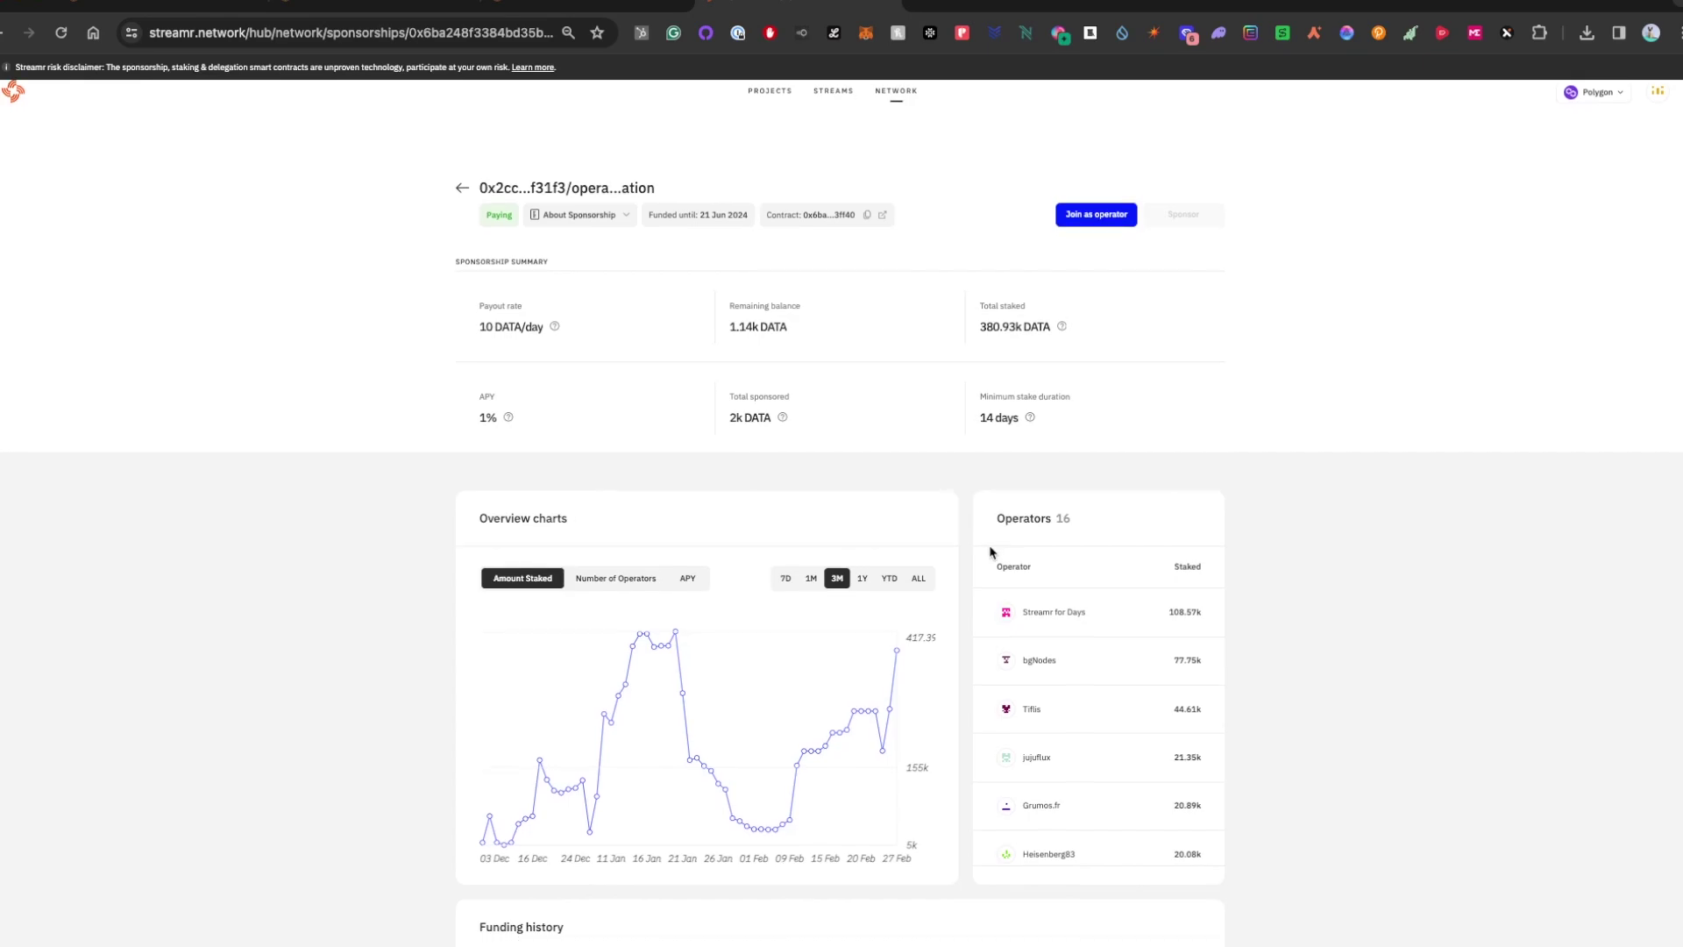
# Join the sponsorship as operator, staking the maximum 5245.41 DATA, and approve the transaction.
pyautogui.click(1073, 218)
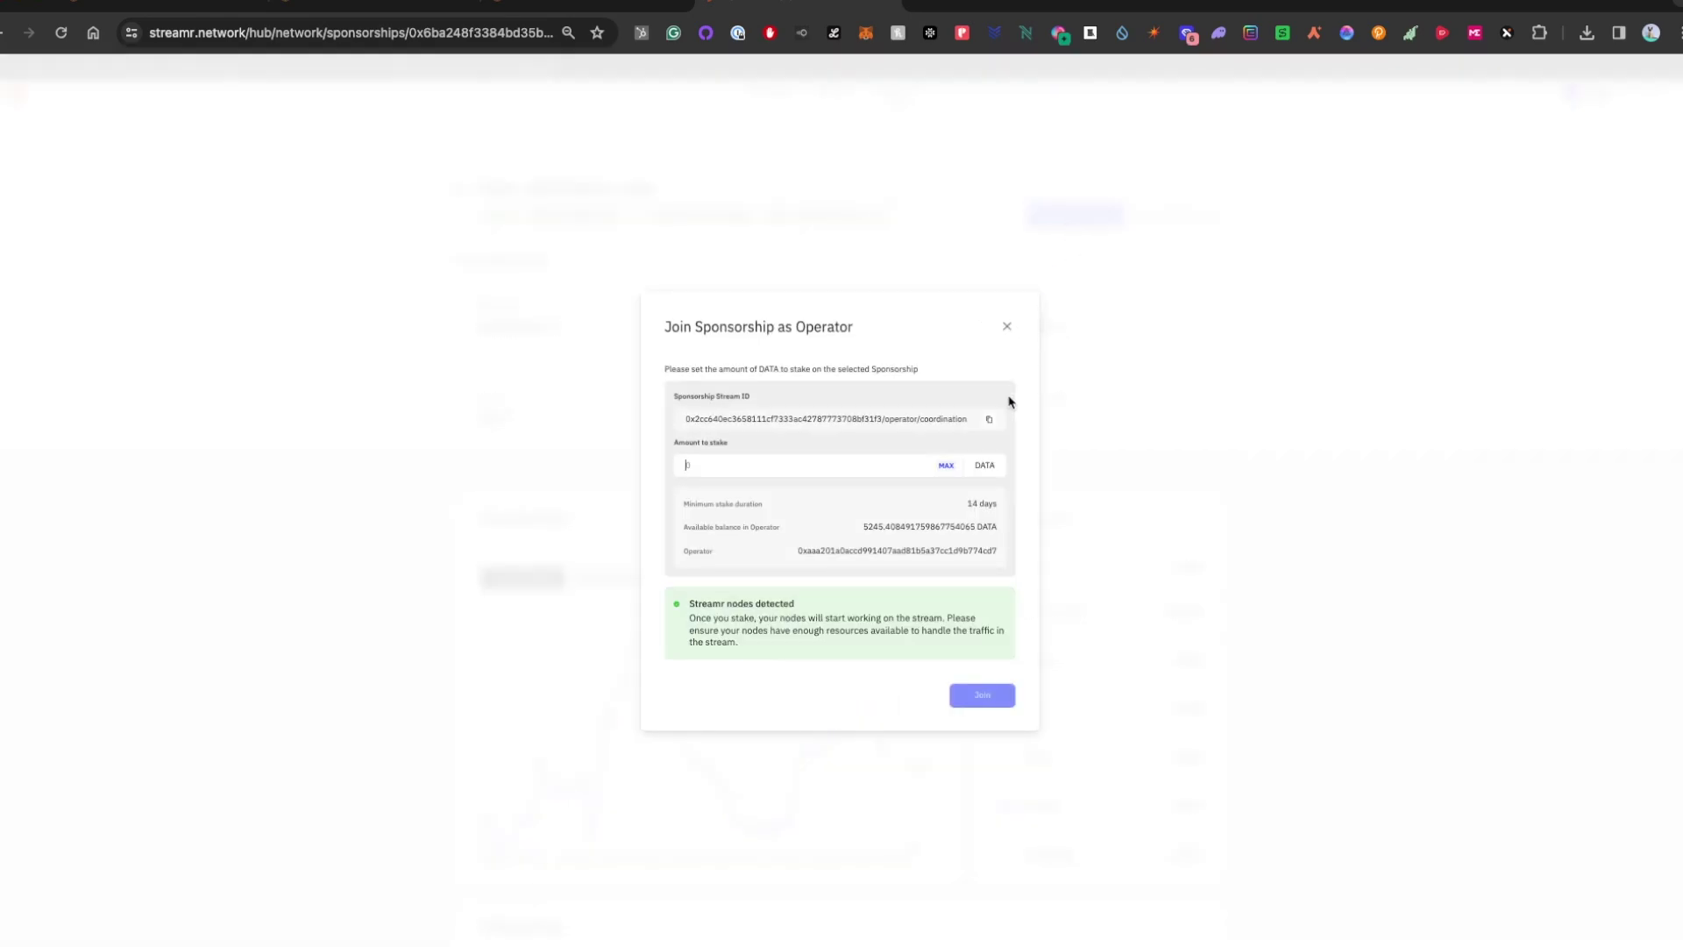
pyautogui.click(947, 466)
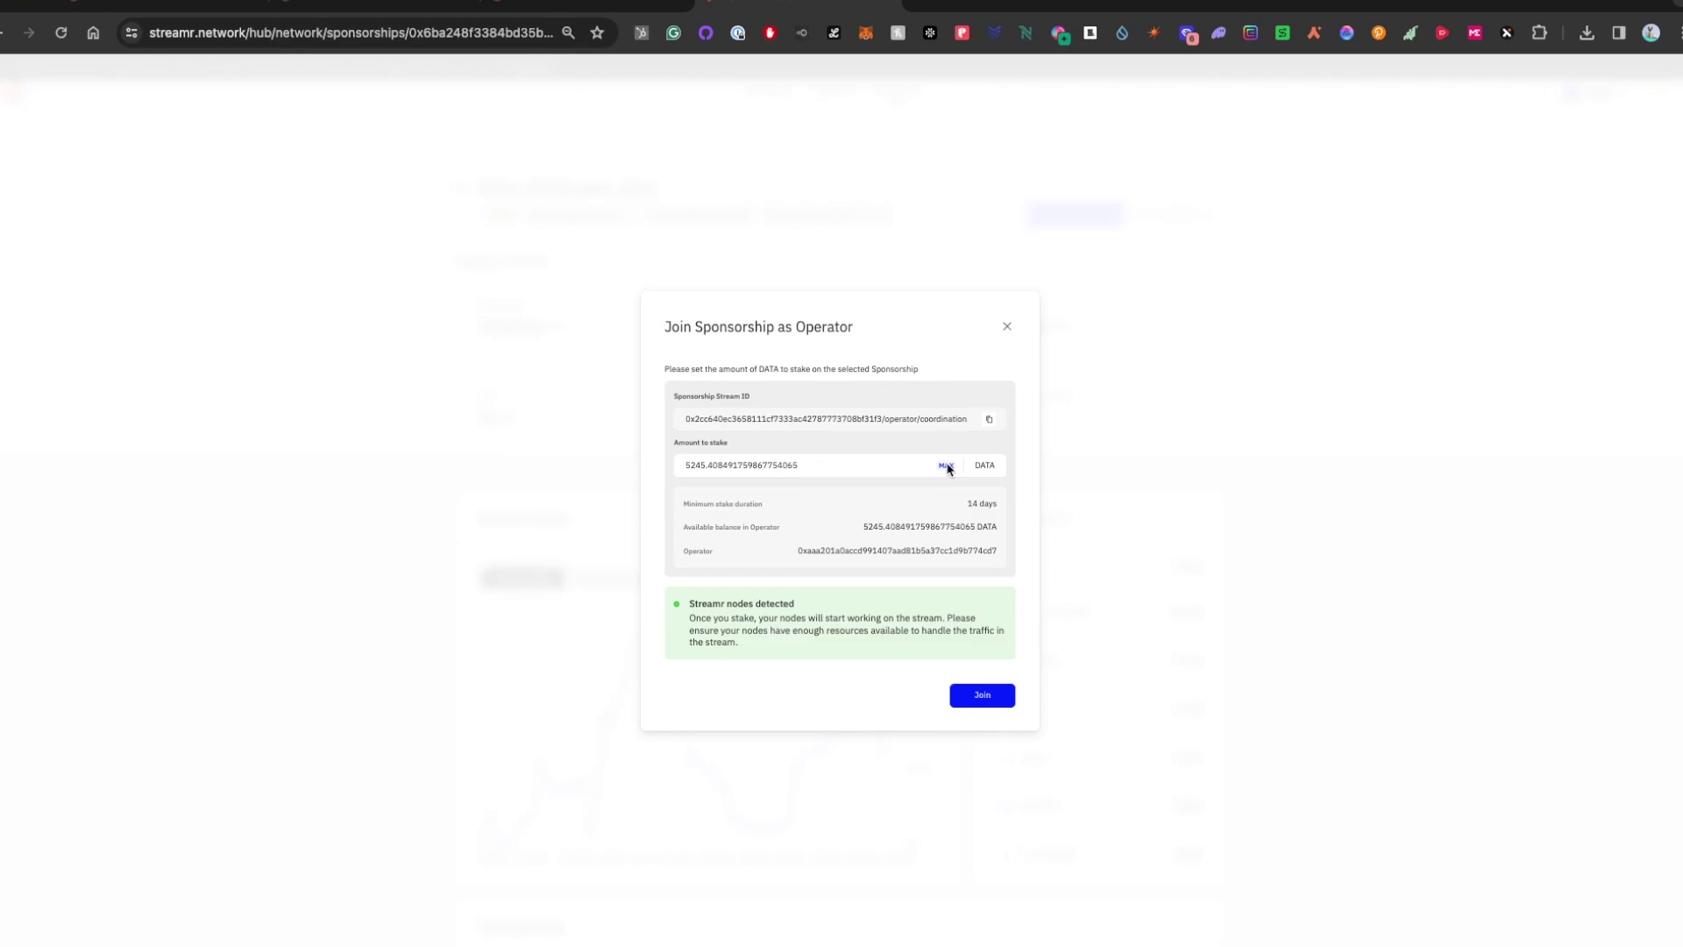
pyautogui.click(983, 697)
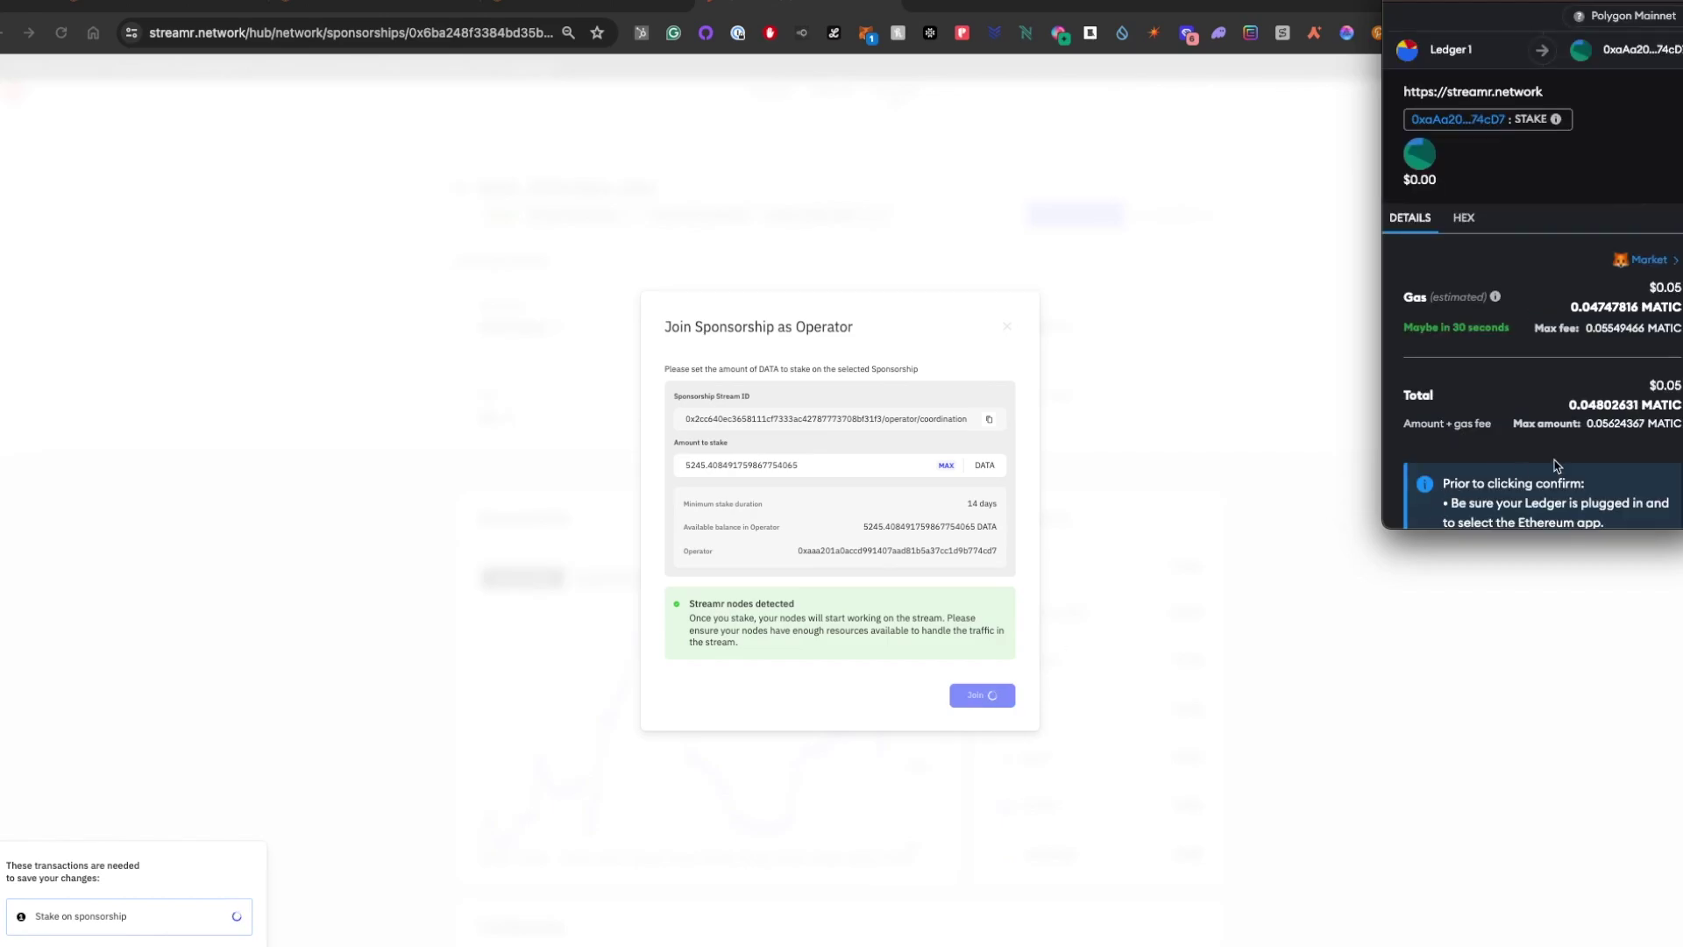
pyautogui.scroll(-2, 1560, 465)
pyautogui.scroll(-1, 1560, 465)
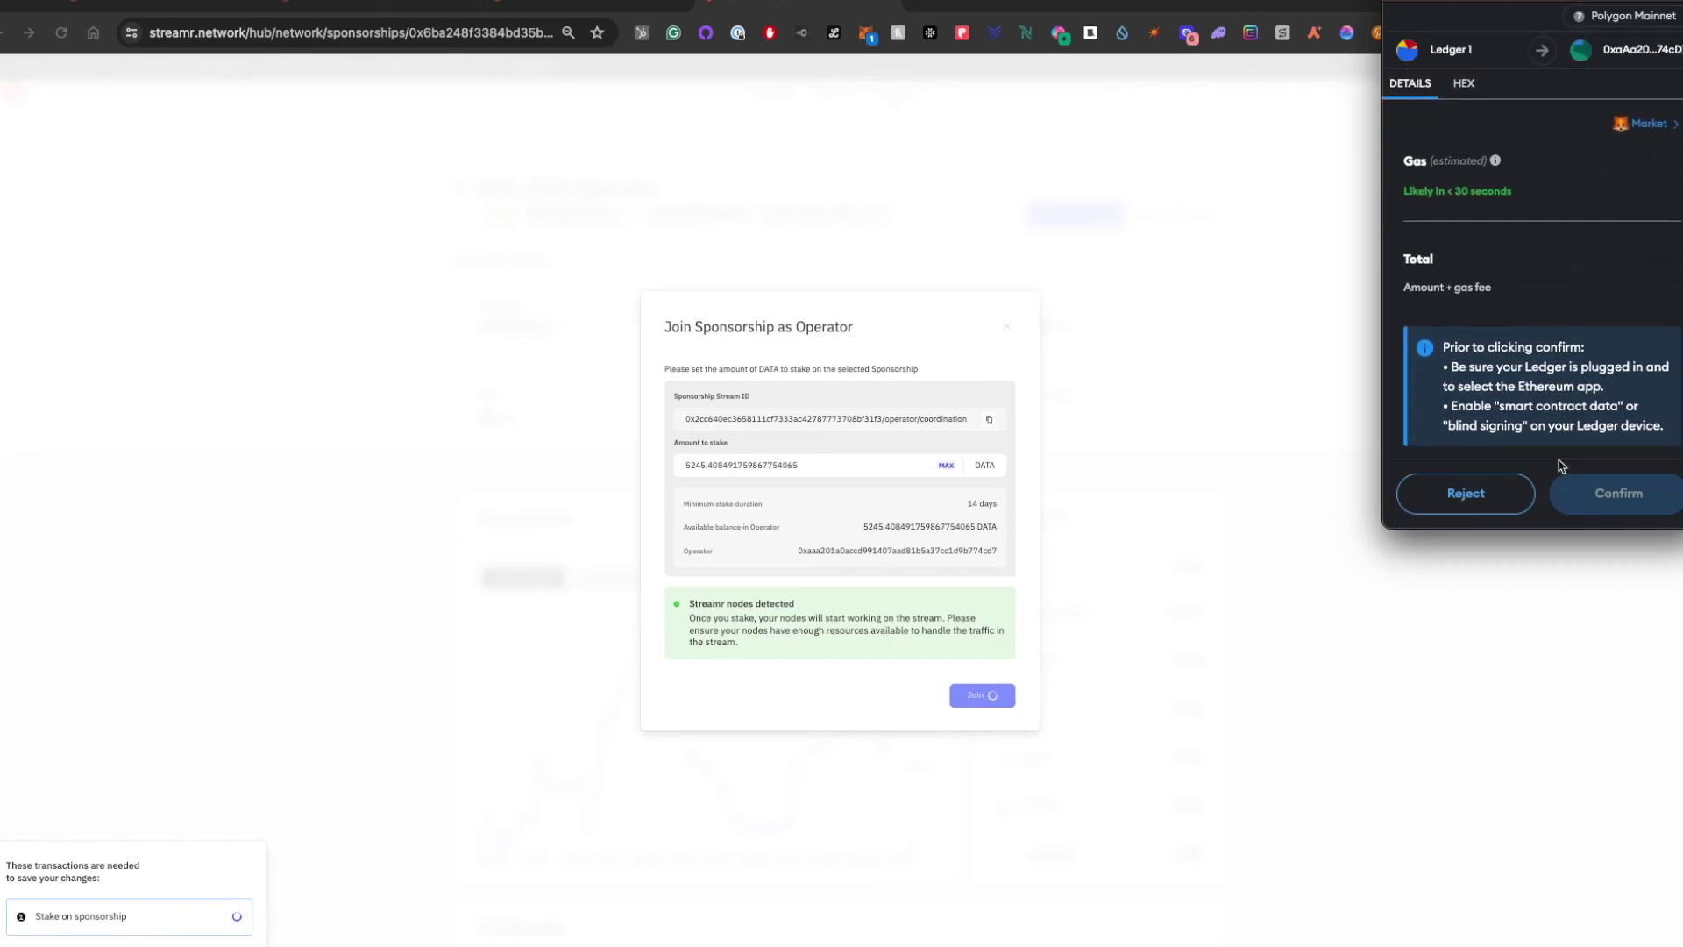
pyautogui.click(1620, 502)
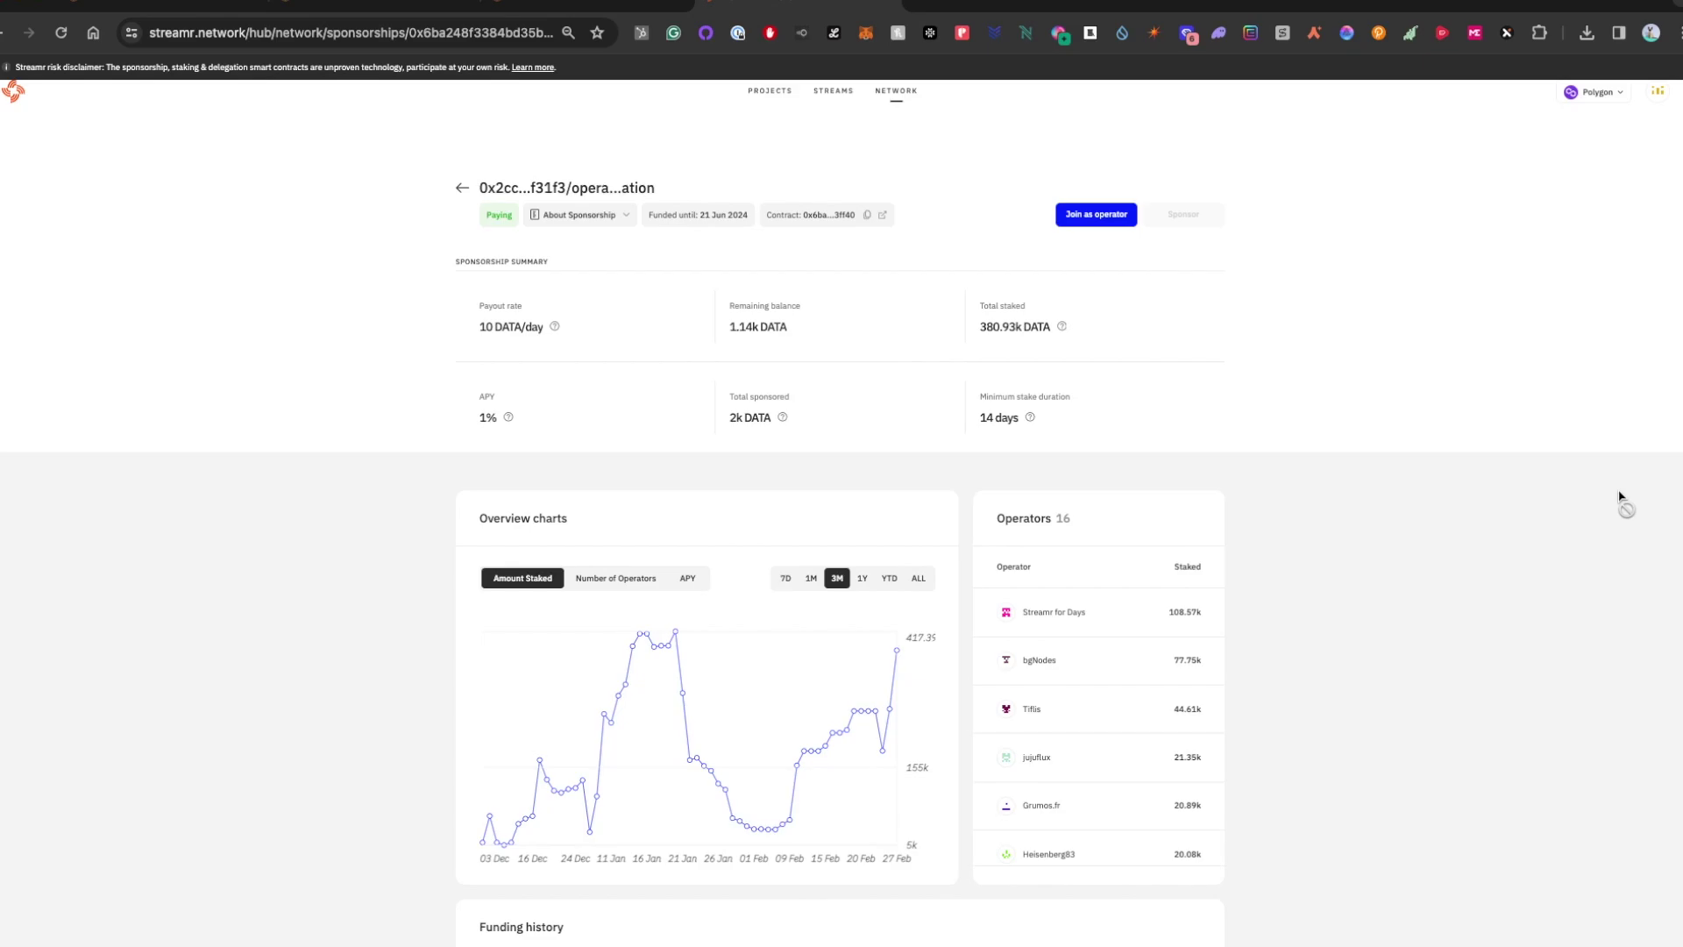
# Open Network Overview to see 5.24k DATA total stake on 1 sponsorship.
pyautogui.moveTo(894, 95)
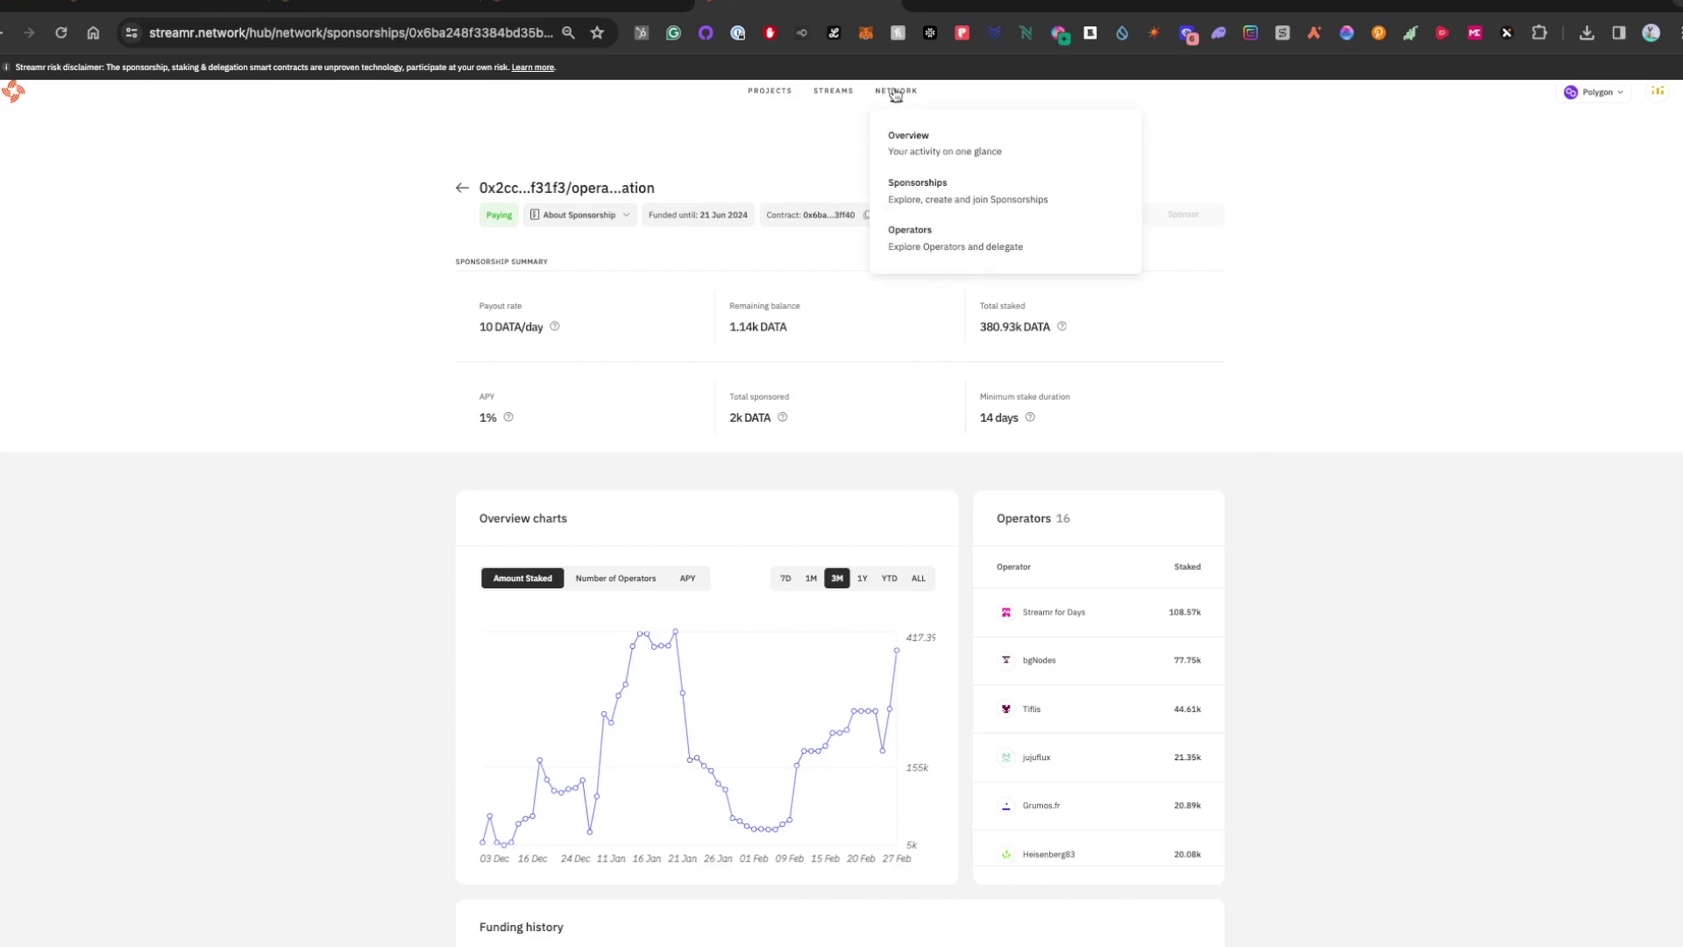
pyautogui.click(908, 149)
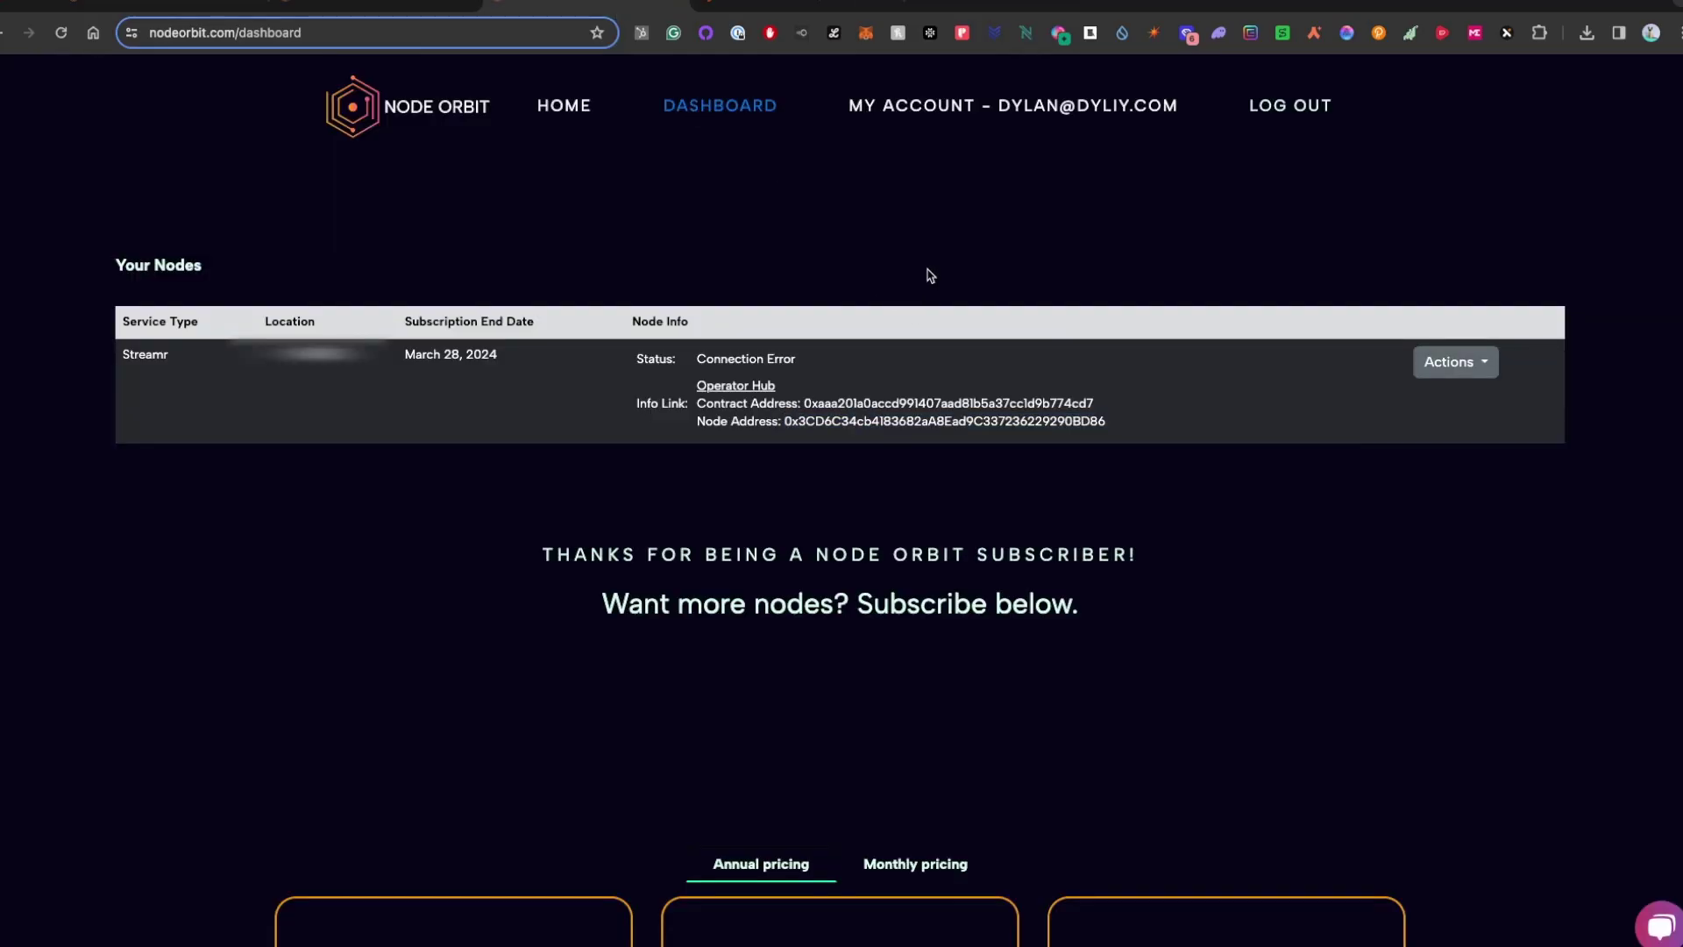
# Check the Streamr node's Connection Error status and actions on the Node Orbit dashboard, then browse pricing plans.
pyautogui.click(1455, 362)
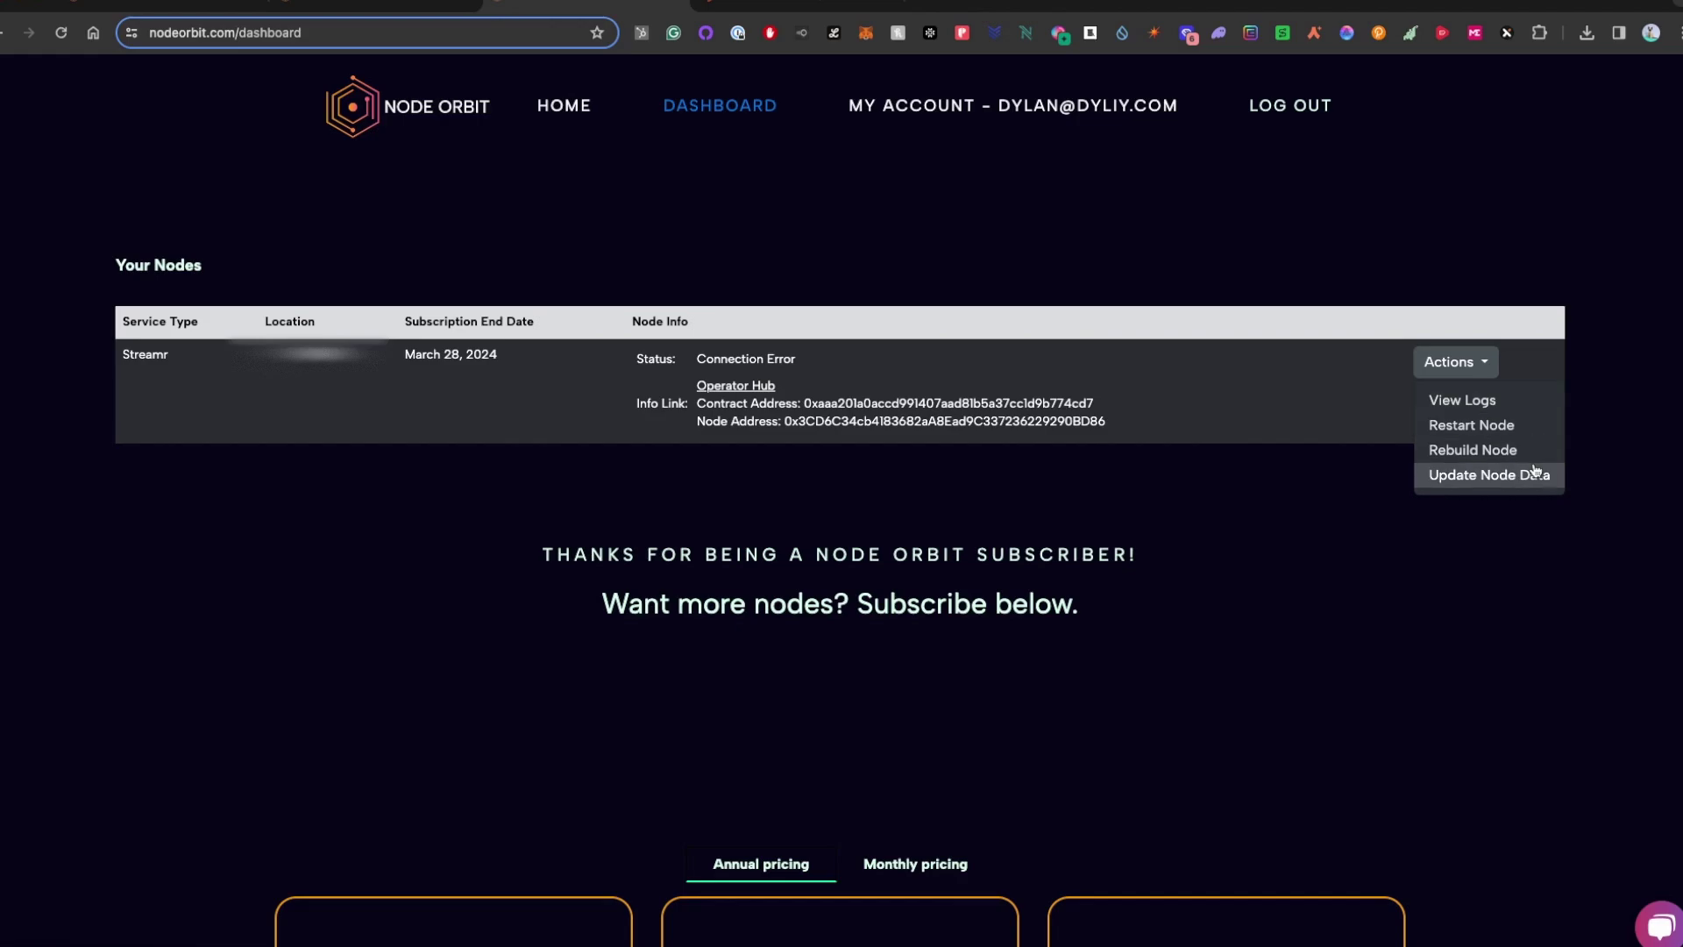
pyautogui.click(1502, 574)
pyautogui.scroll(-6, 1501, 575)
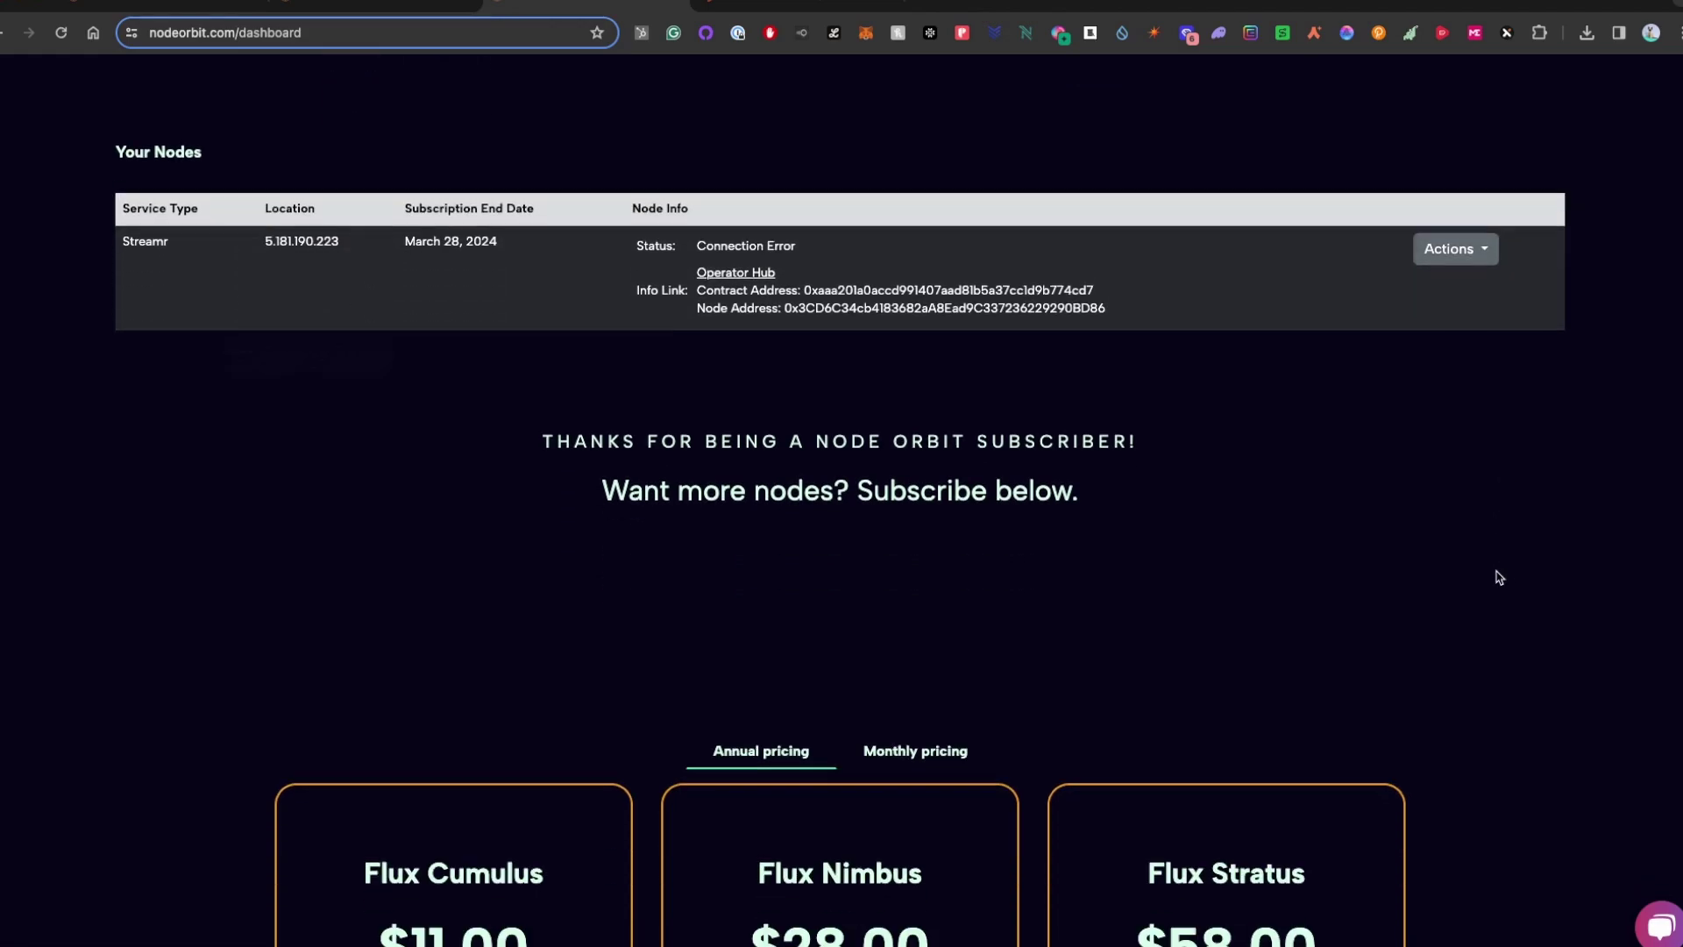
pyautogui.scroll(-4, 1499, 577)
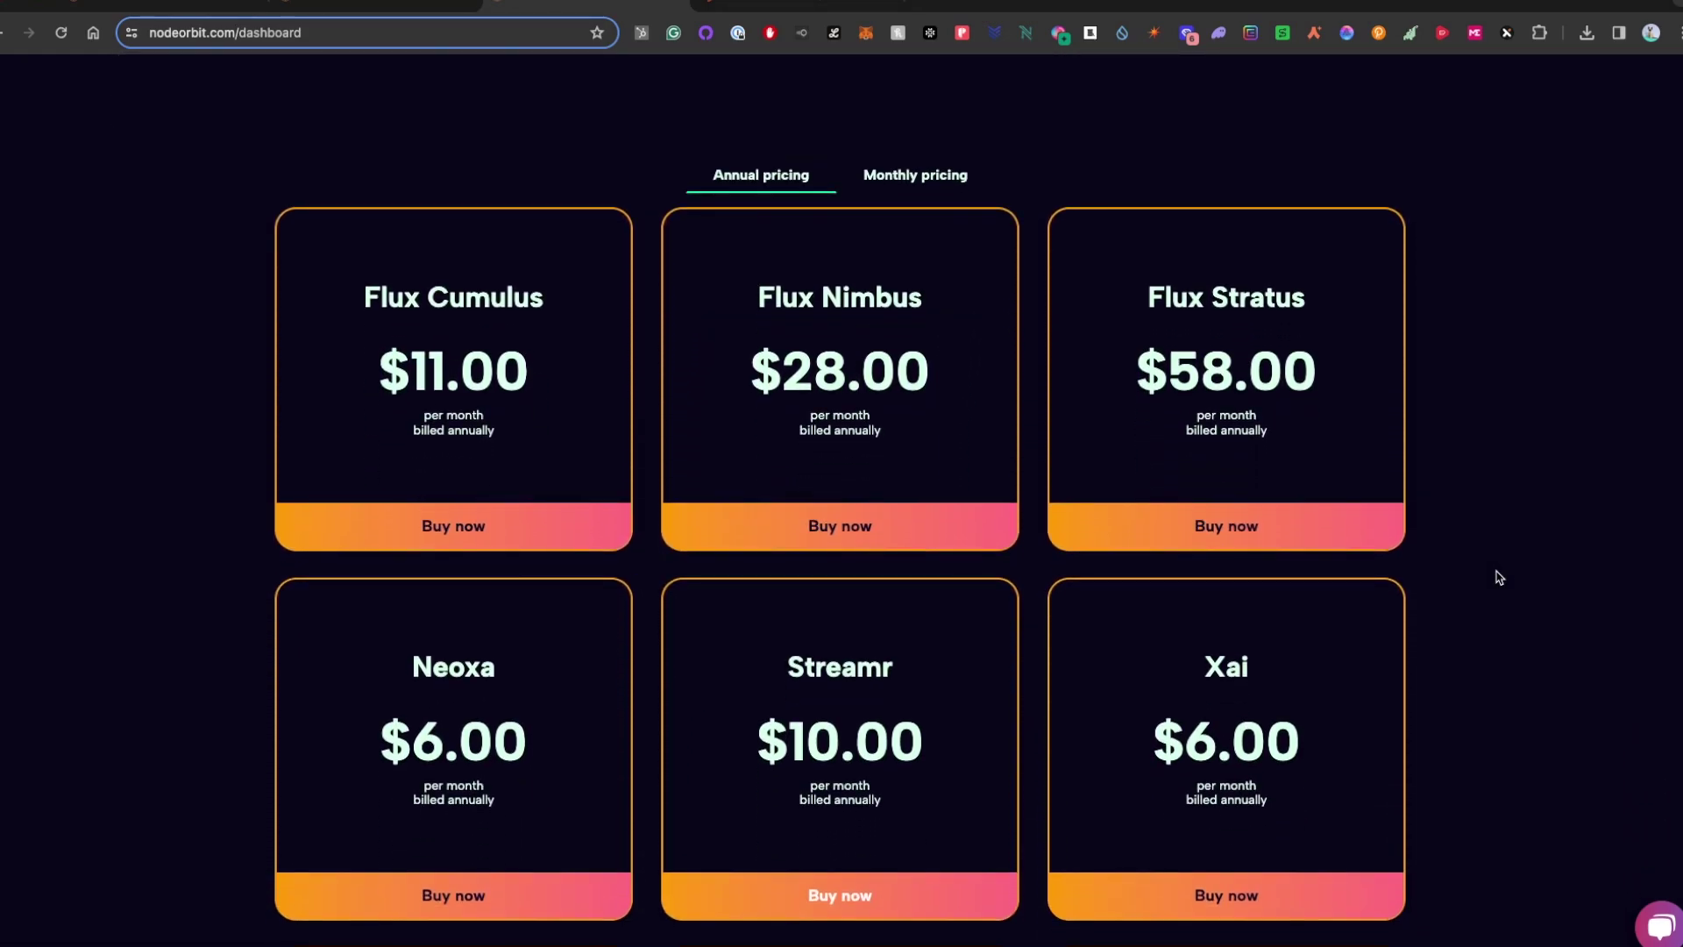
pyautogui.scroll(-12, 1499, 577)
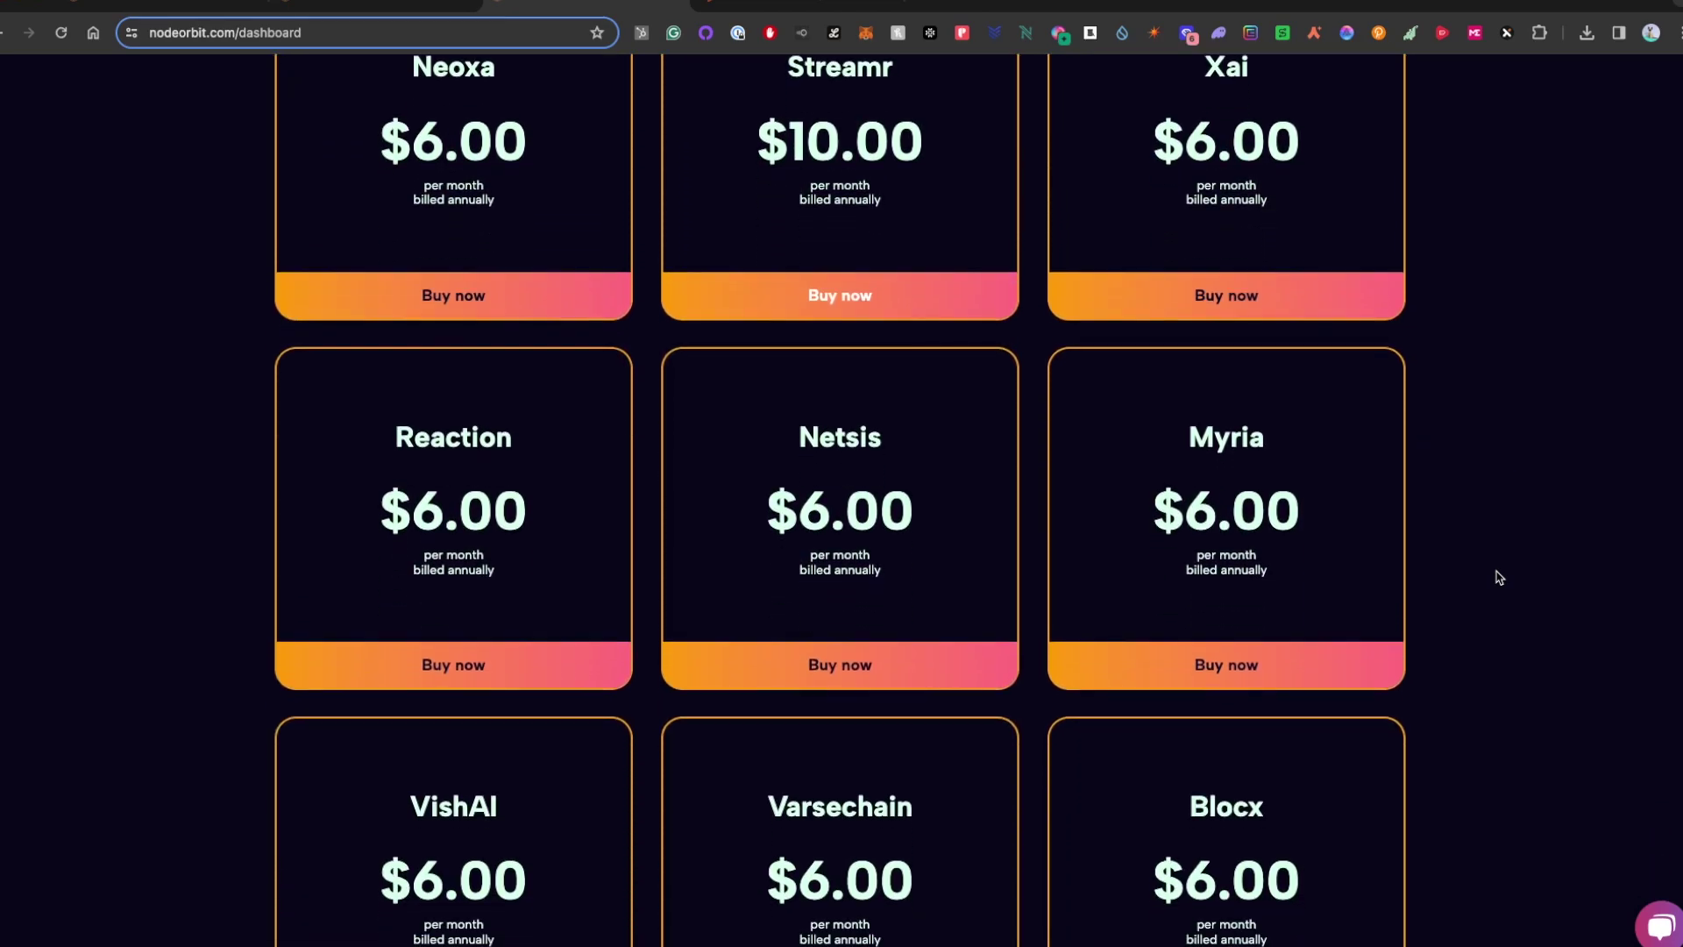
pyautogui.scroll(-18, 1499, 577)
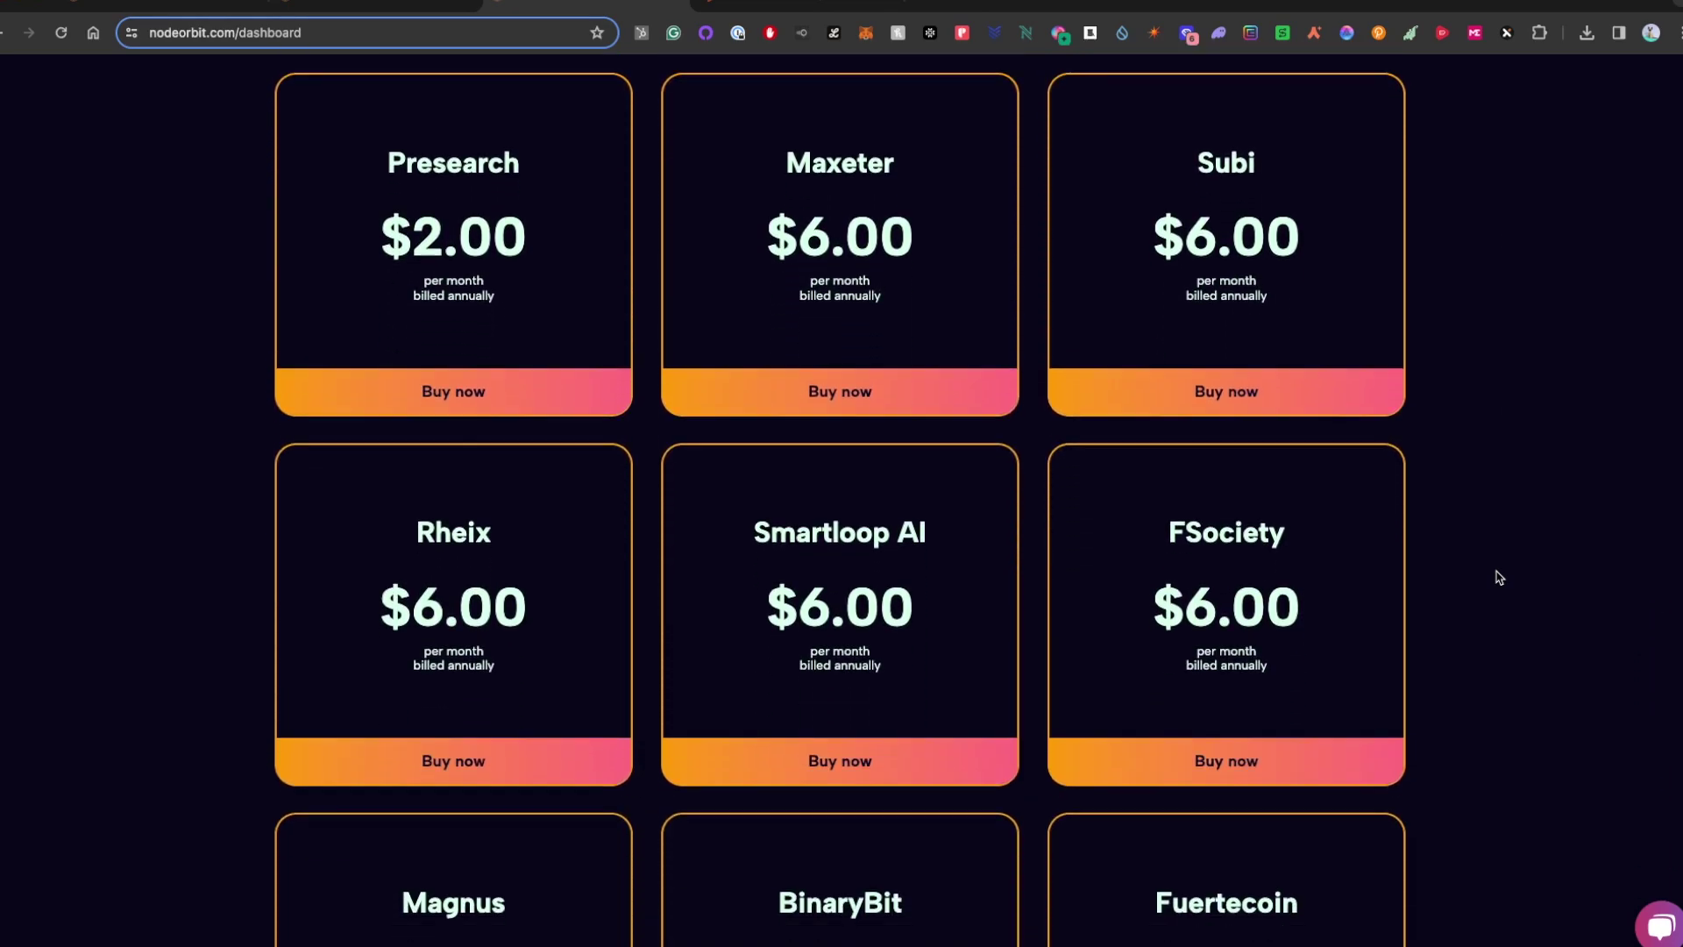